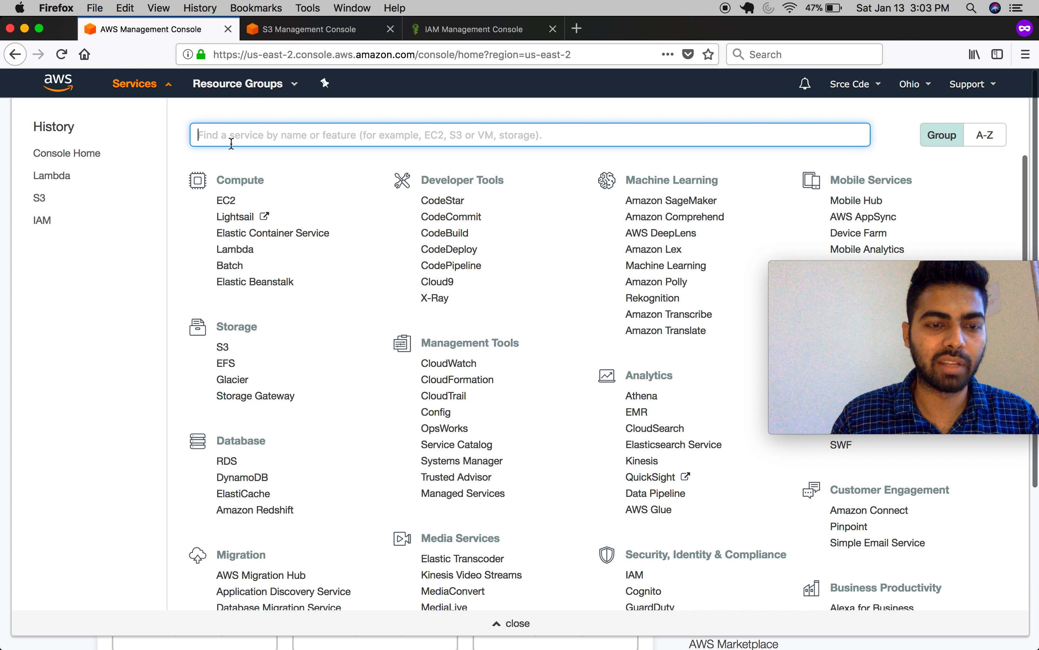
Find the Lambda service and start creating a new function
type("lambda")
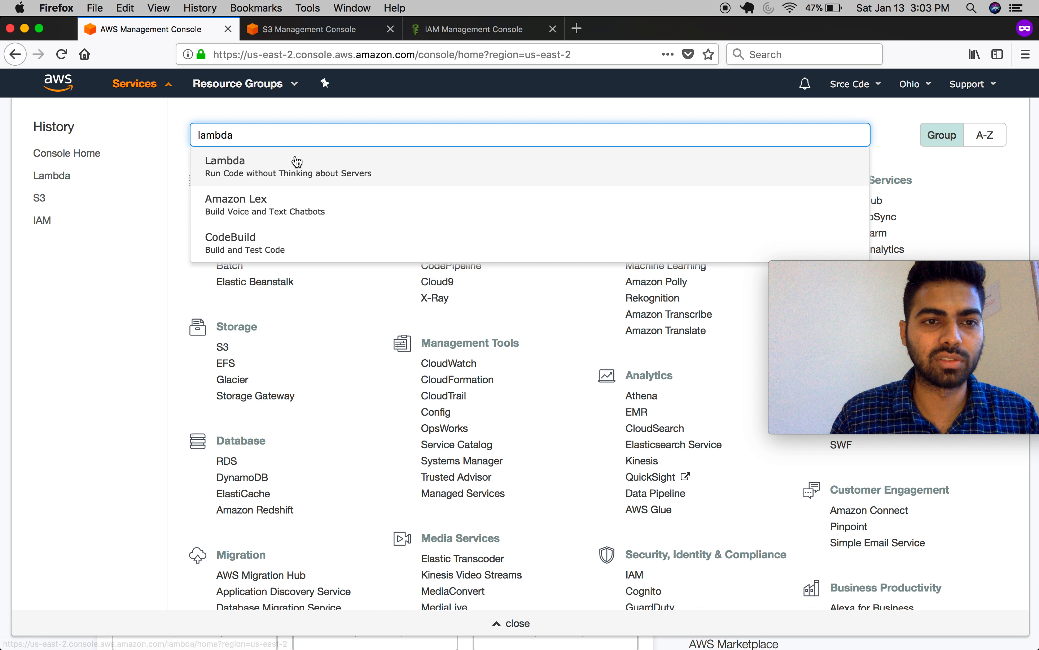
left_click(296, 160)
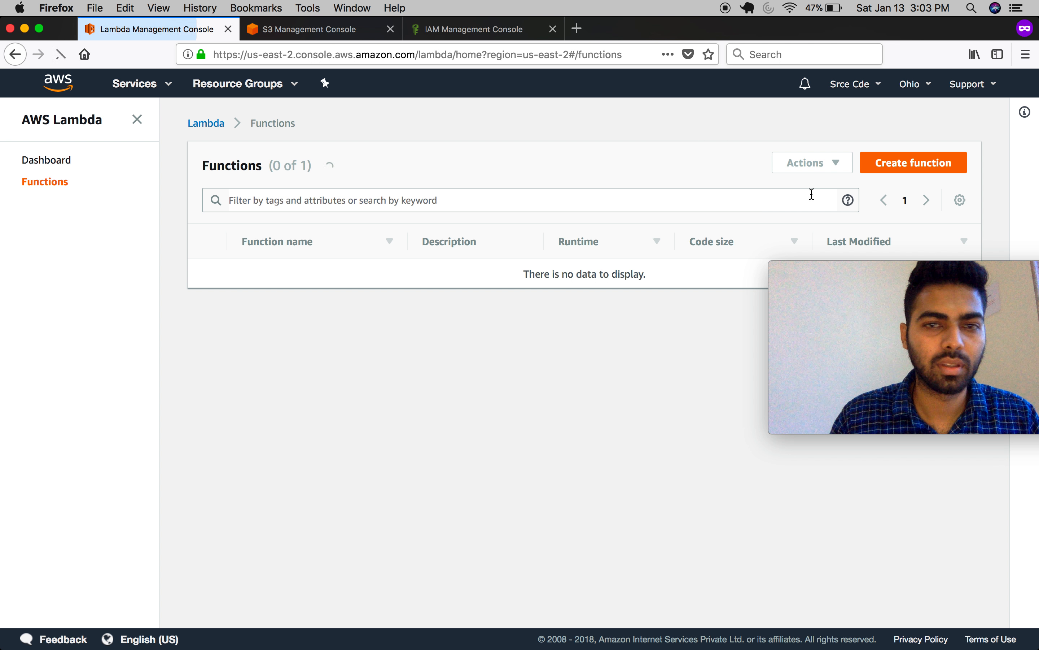
left_click(916, 163)
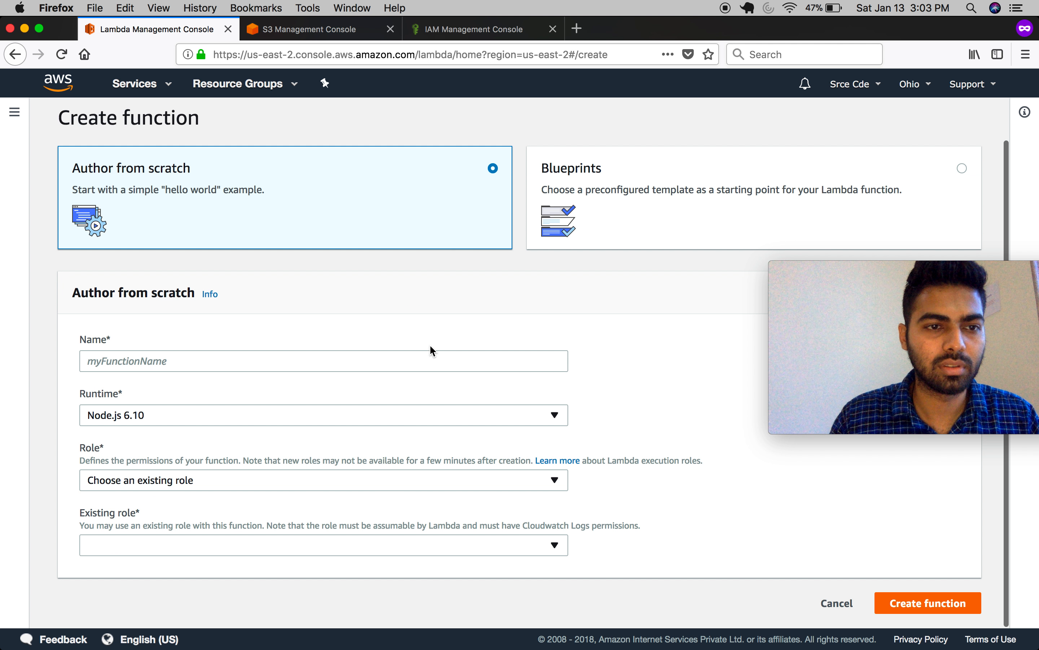
Create a from-scratch function named s3-trigger with the Python 3.6 runtime and the existing role lambda_s3_access
left_click(232, 361)
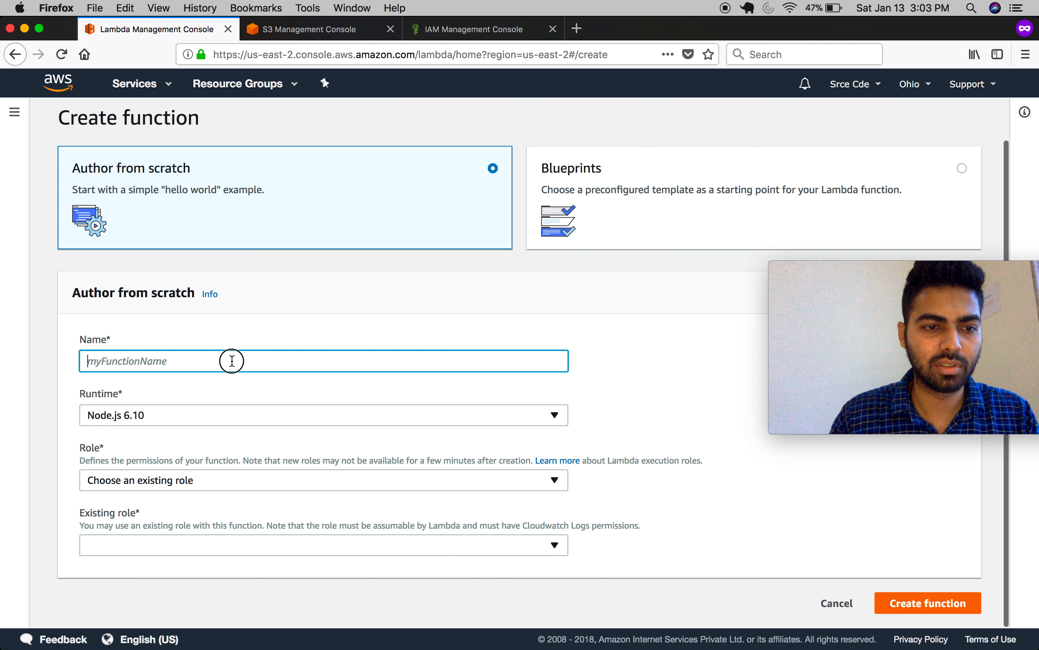
type("s3-tr")
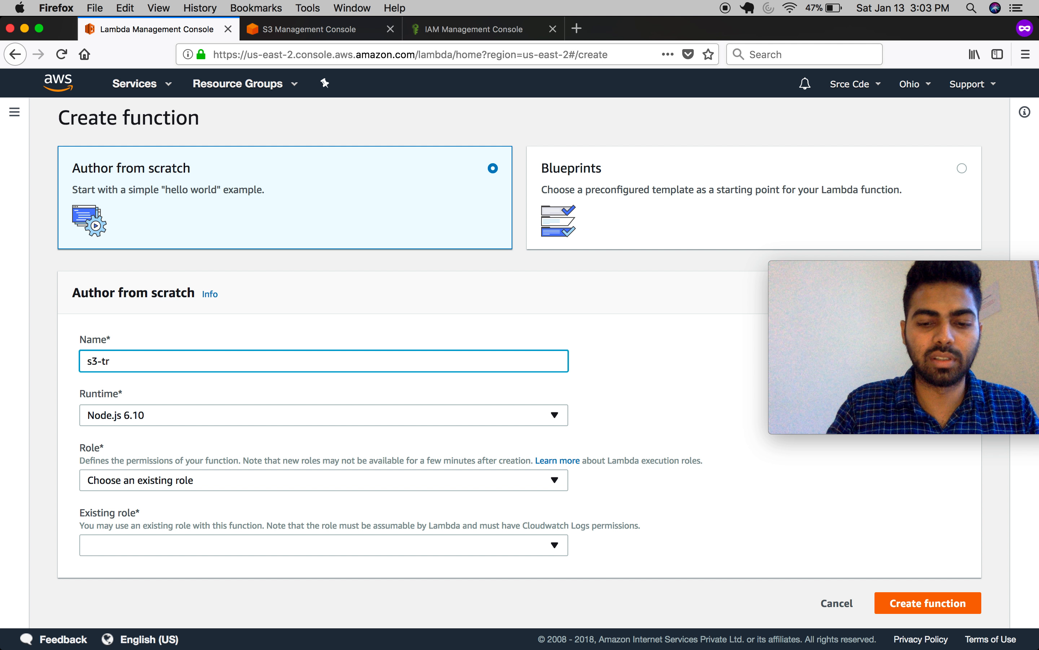
type("igger")
left_click(294, 424)
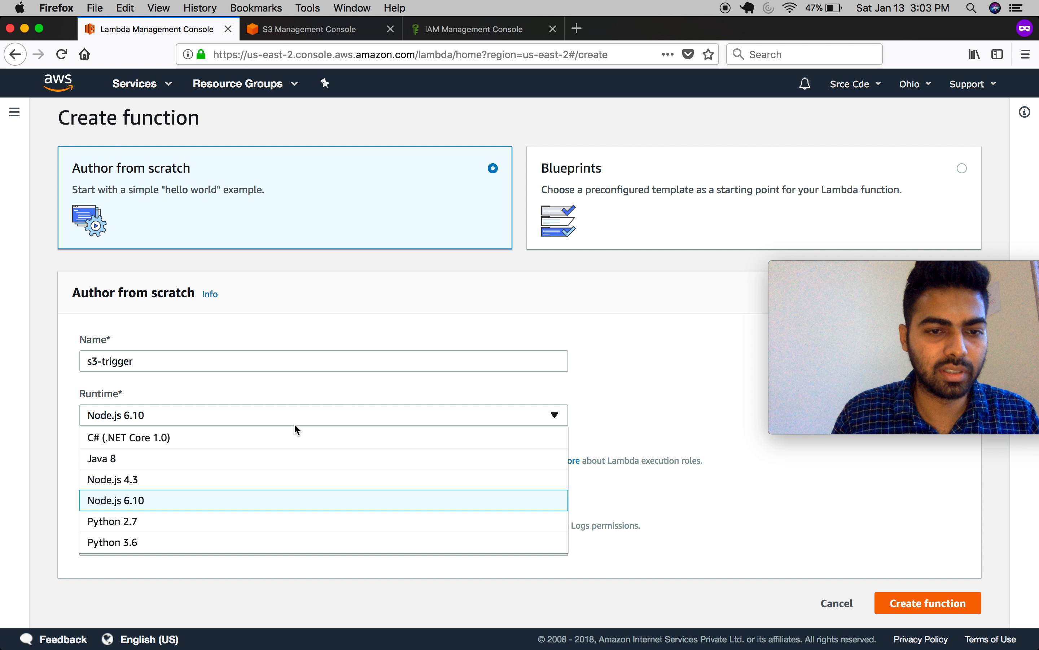
left_click(297, 545)
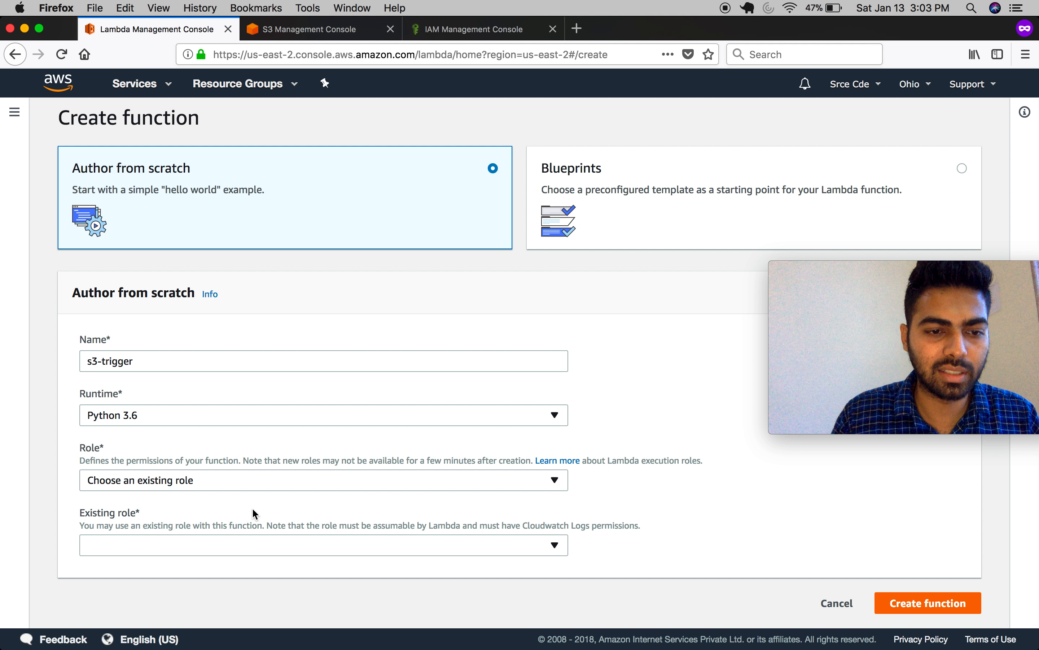
left_click(241, 543)
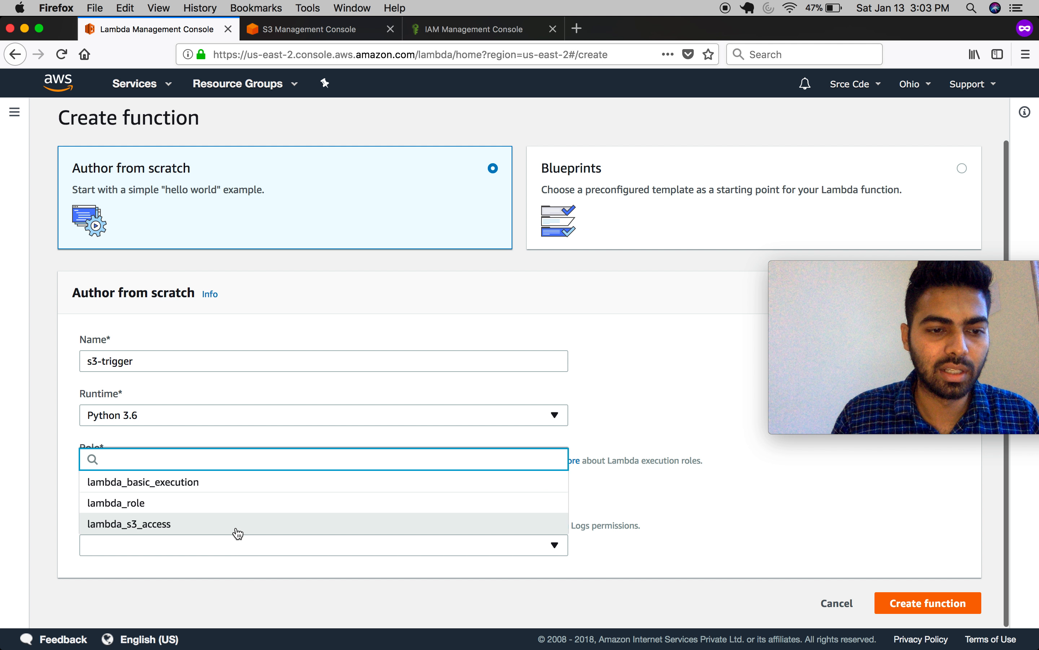
left_click(237, 530)
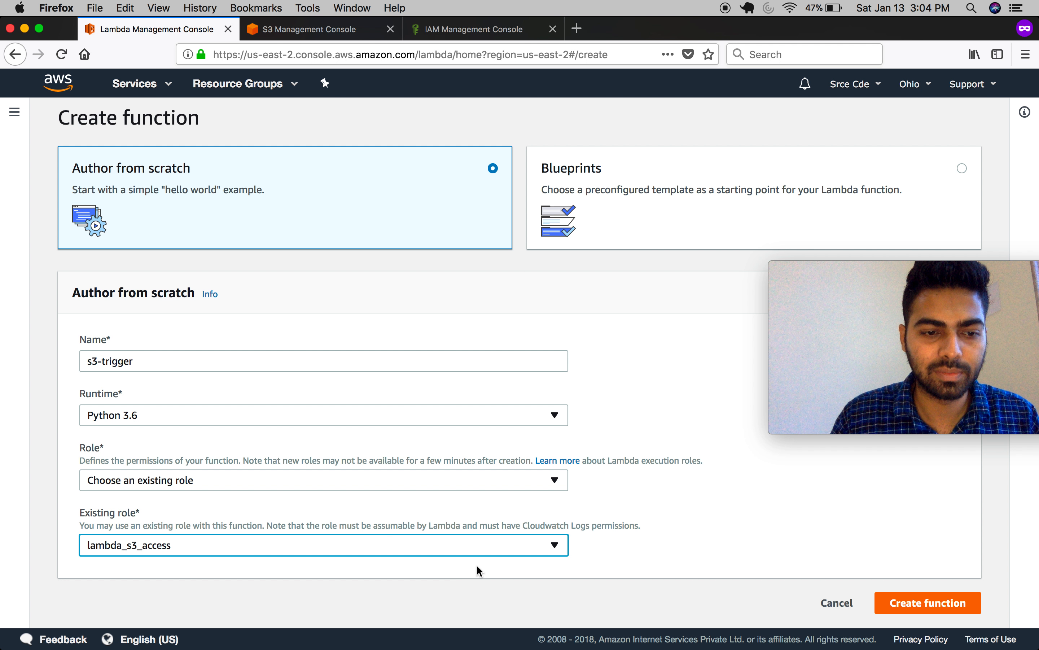
left_click(897, 603)
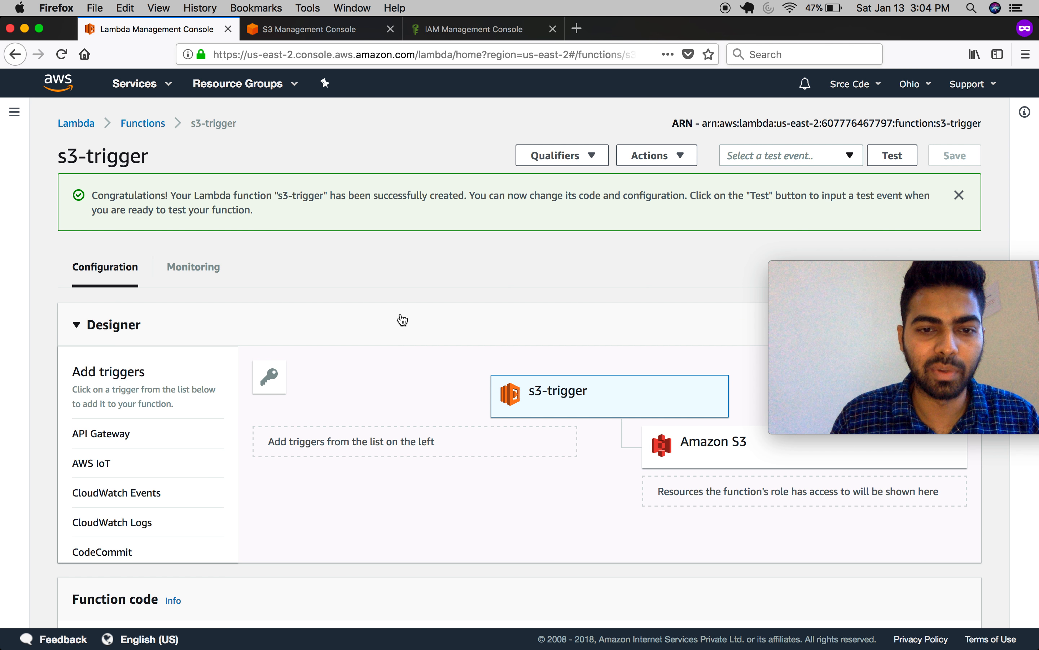
Review the new function's inline code and its execution role settings
scroll(402, 320, "down", 10)
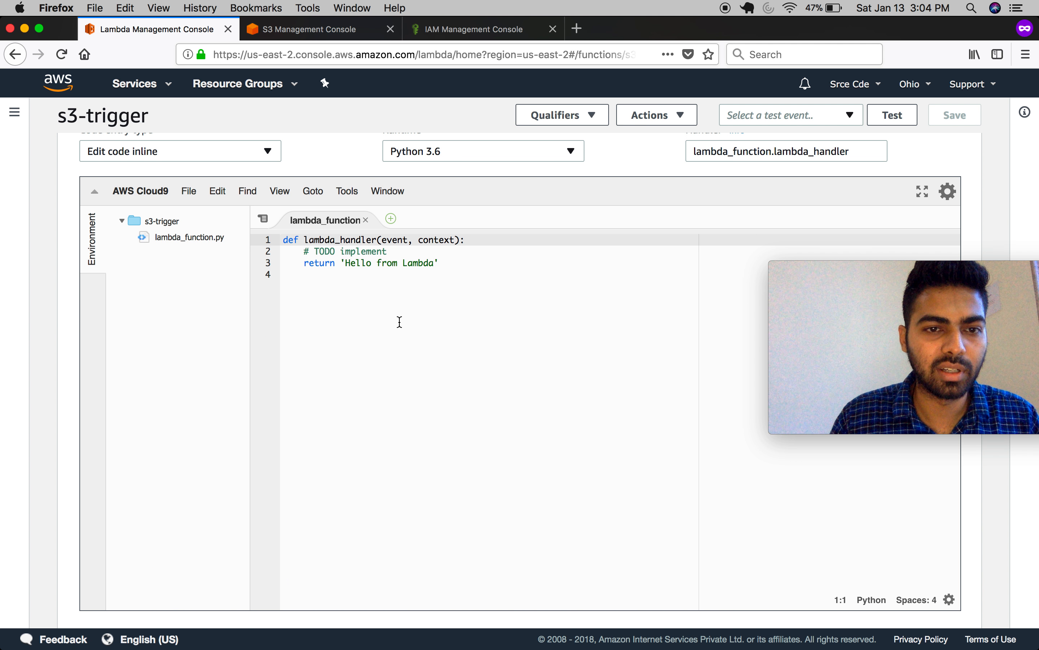
scroll(399, 321, "down", 15)
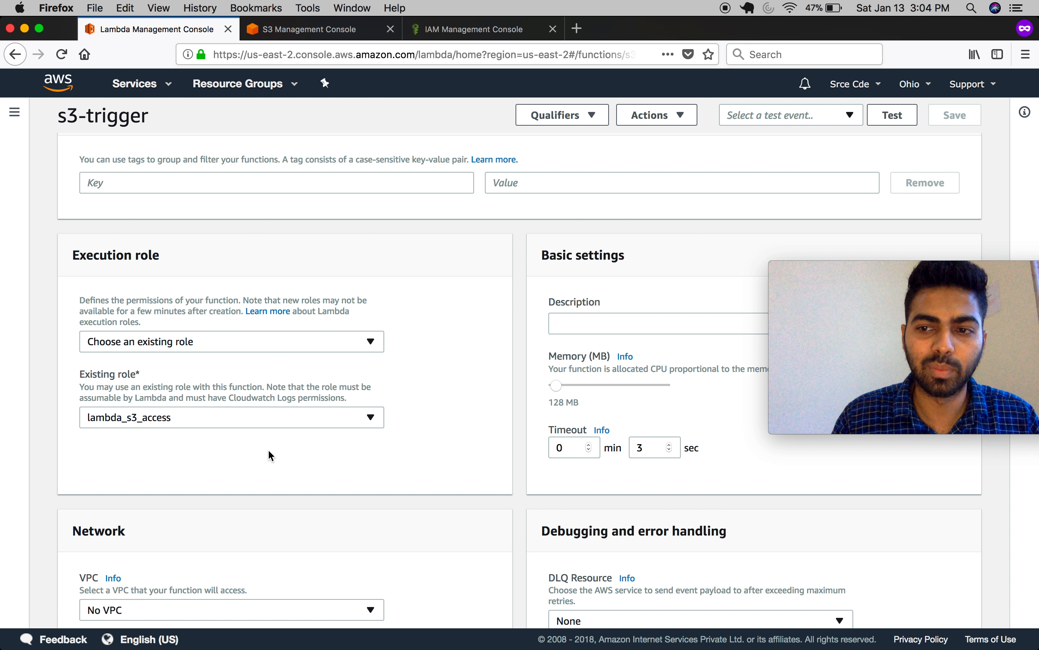
scroll(270, 454, "up", 20)
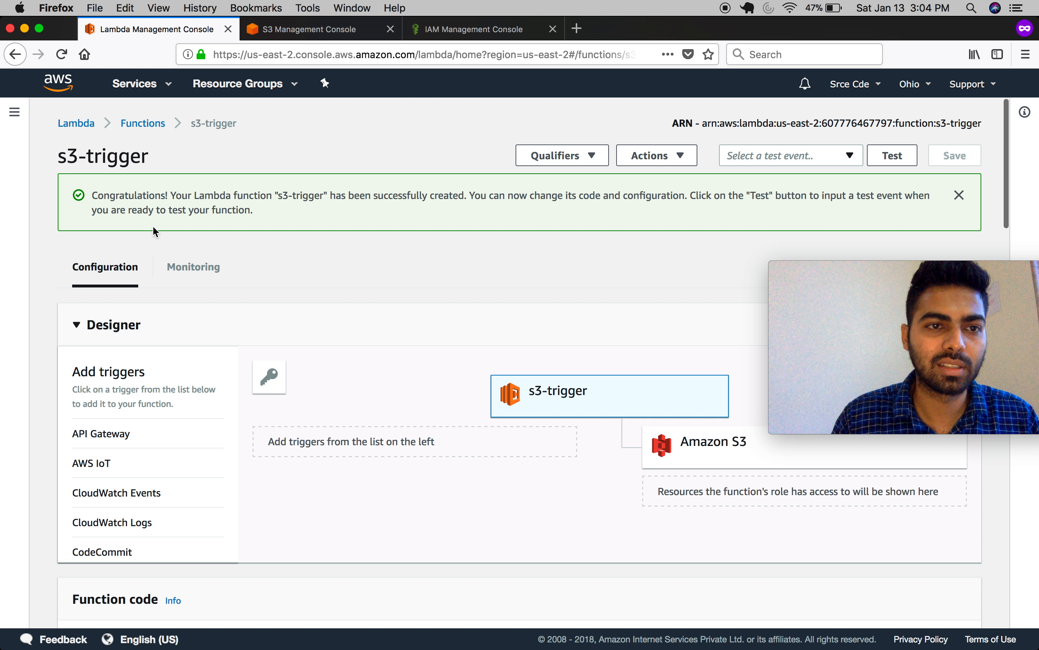
Open the IAM service in a new tab and bring up the lambda_s3_access role's summary
left_click(169, 86)
type("iam")
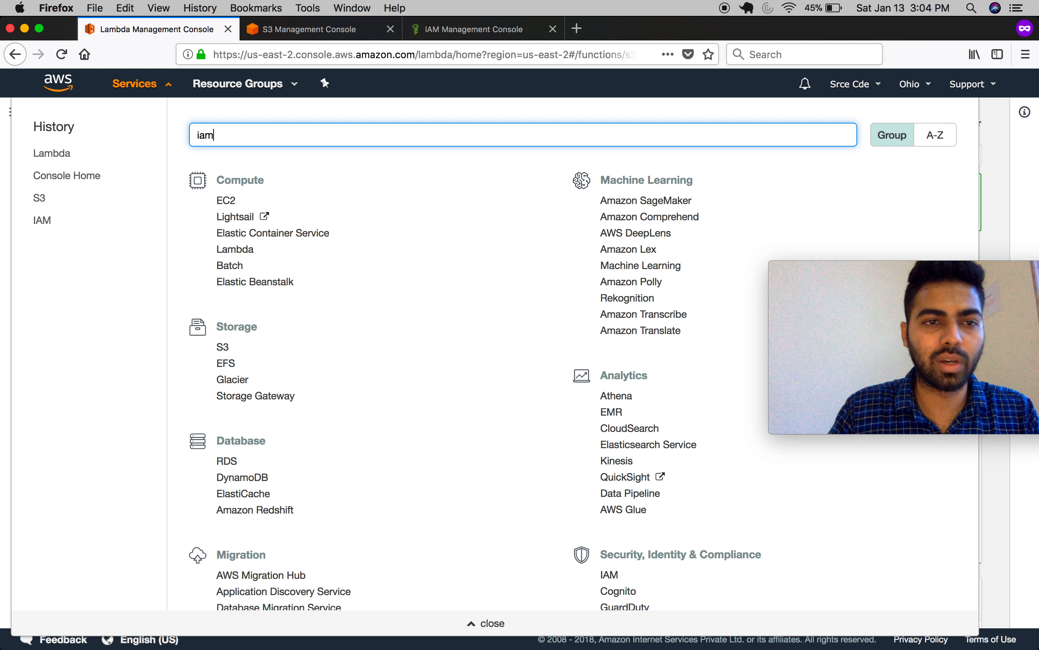
left_click(282, 171)
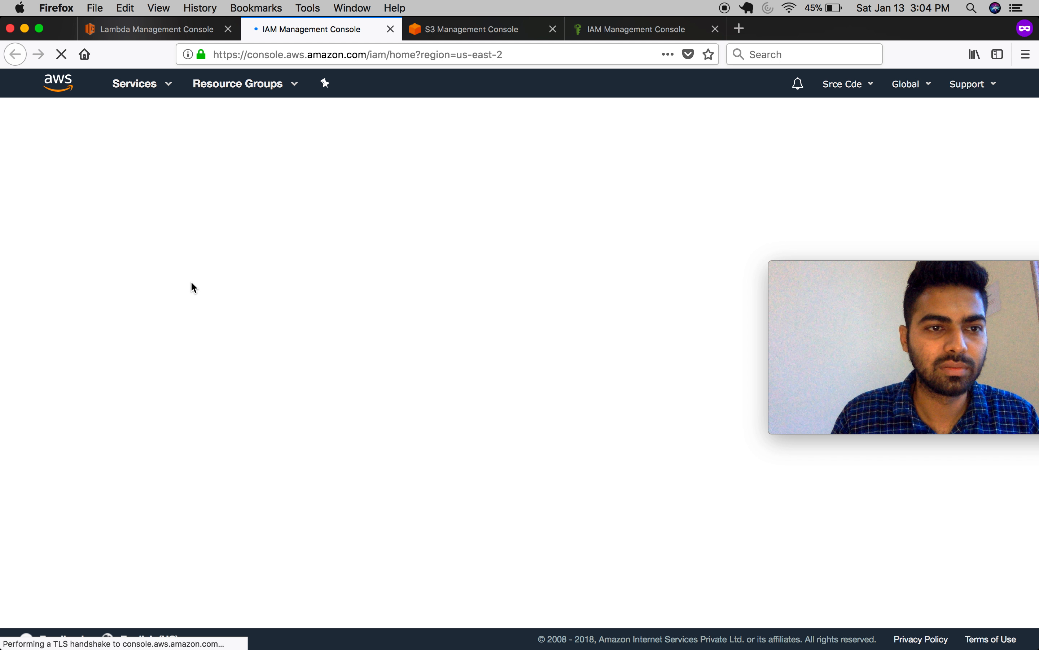
left_click(39, 231)
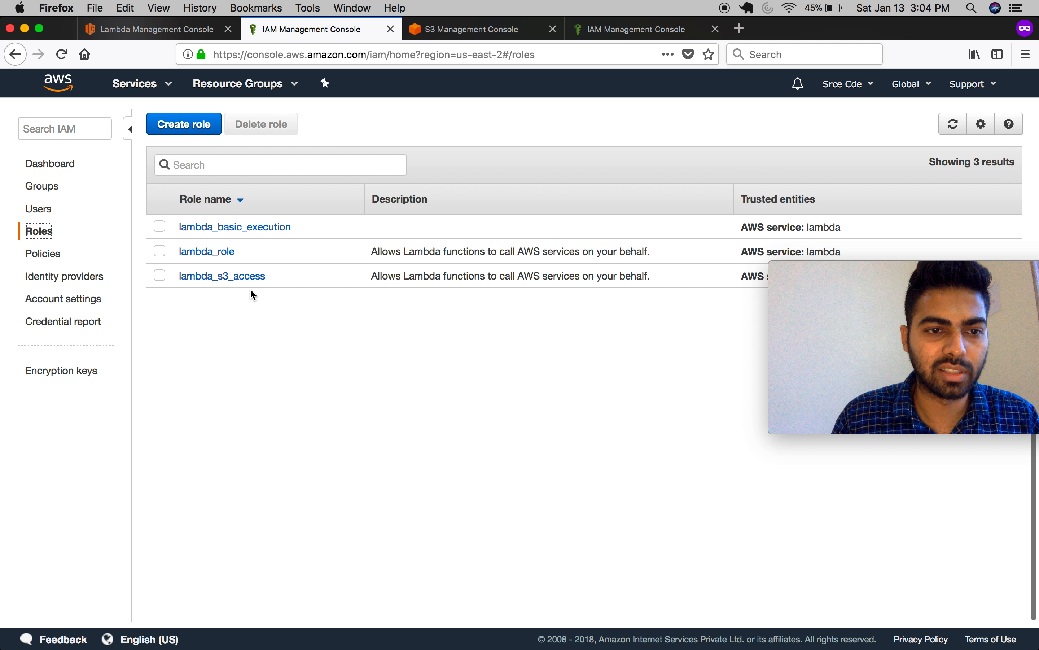
left_click(227, 277)
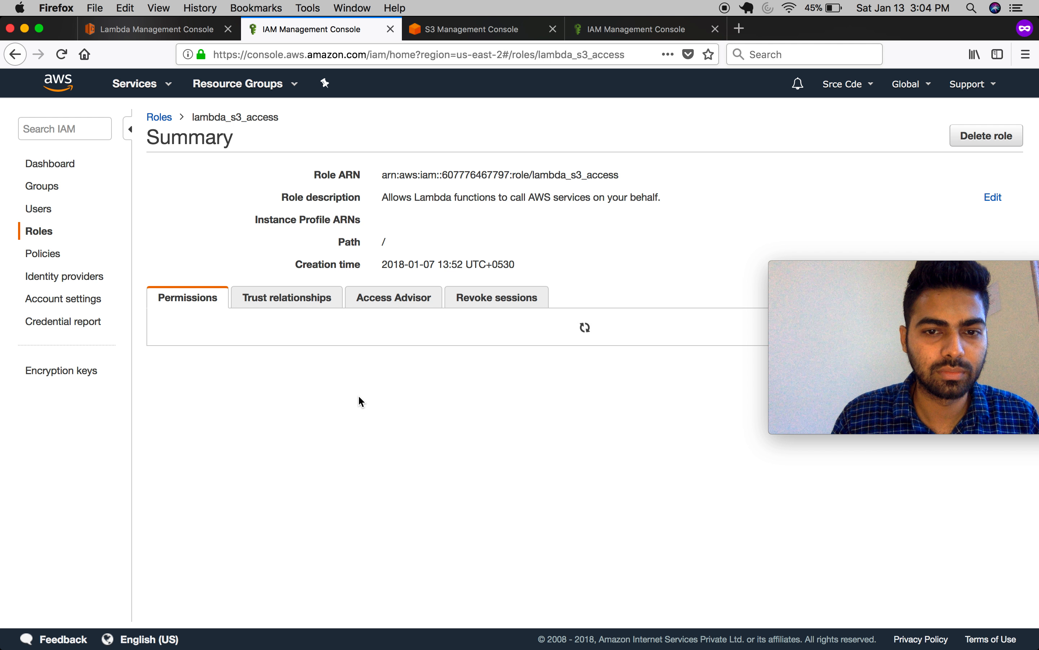
Search for "cloudwatchfull" and attach the CloudWatchFullAccess policy to the lambda_s3_access role
left_click(216, 337)
left_click(228, 169)
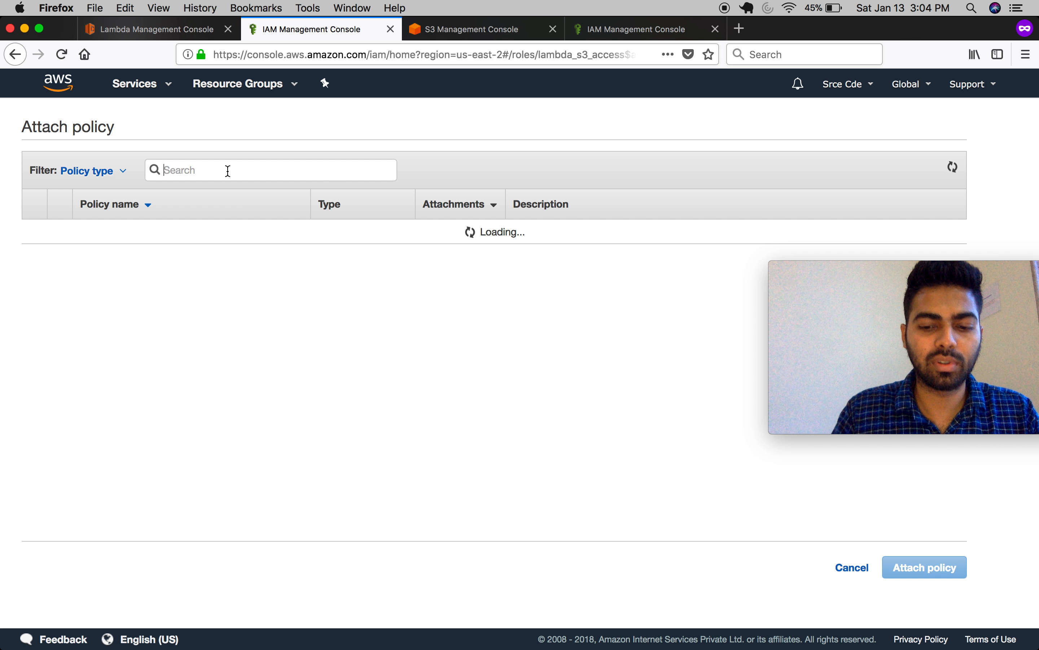
type("cloudwt")
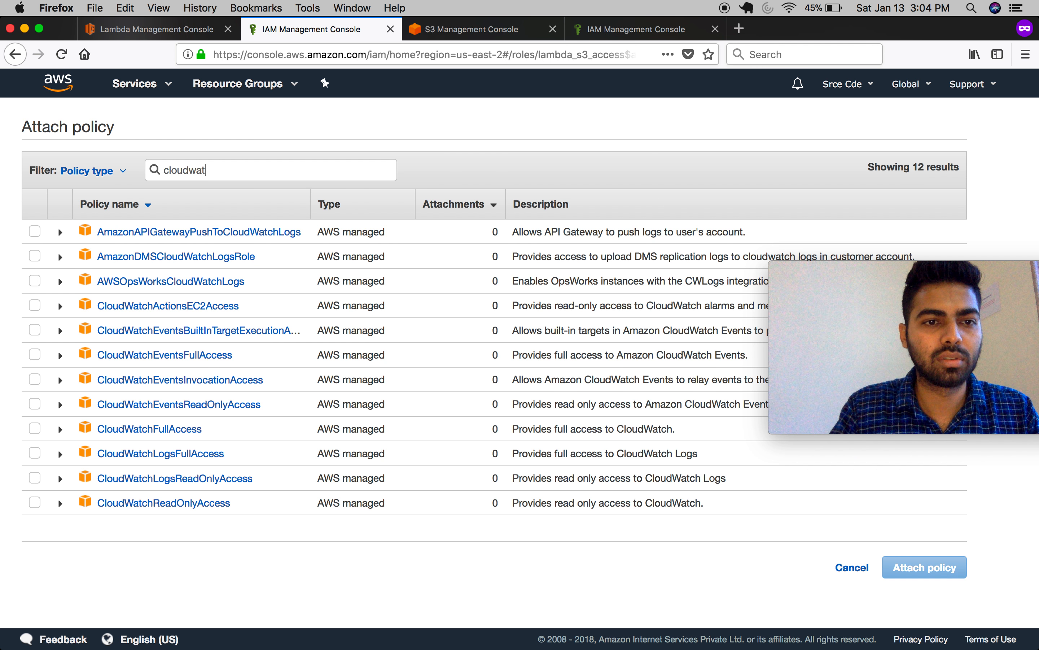
key("BackSpace")
key("BackSpace")
type("ll")
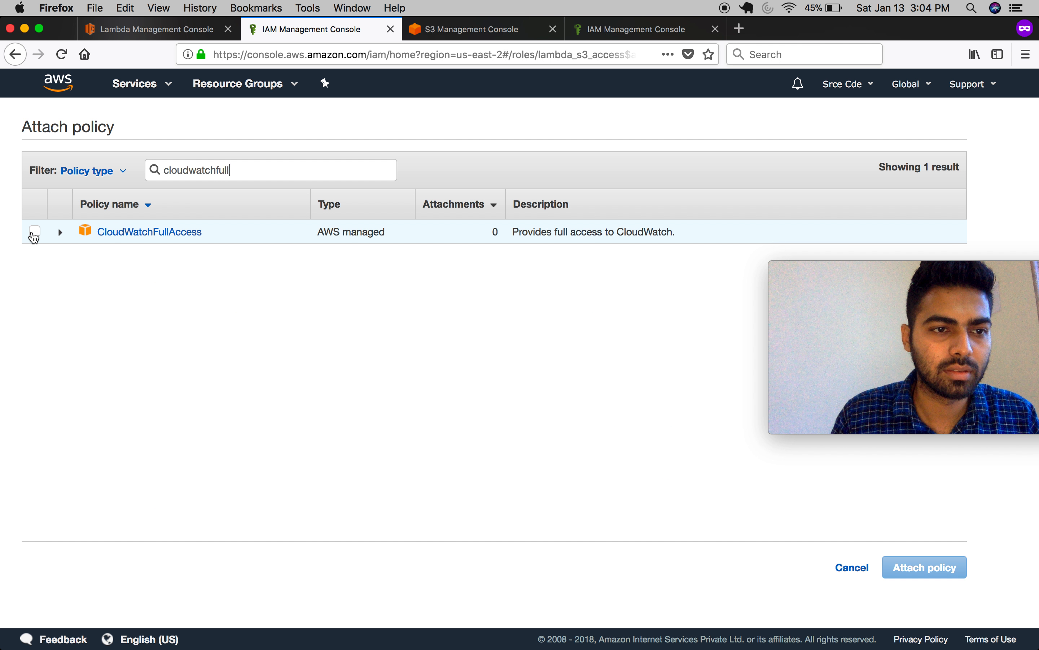
left_click(34, 231)
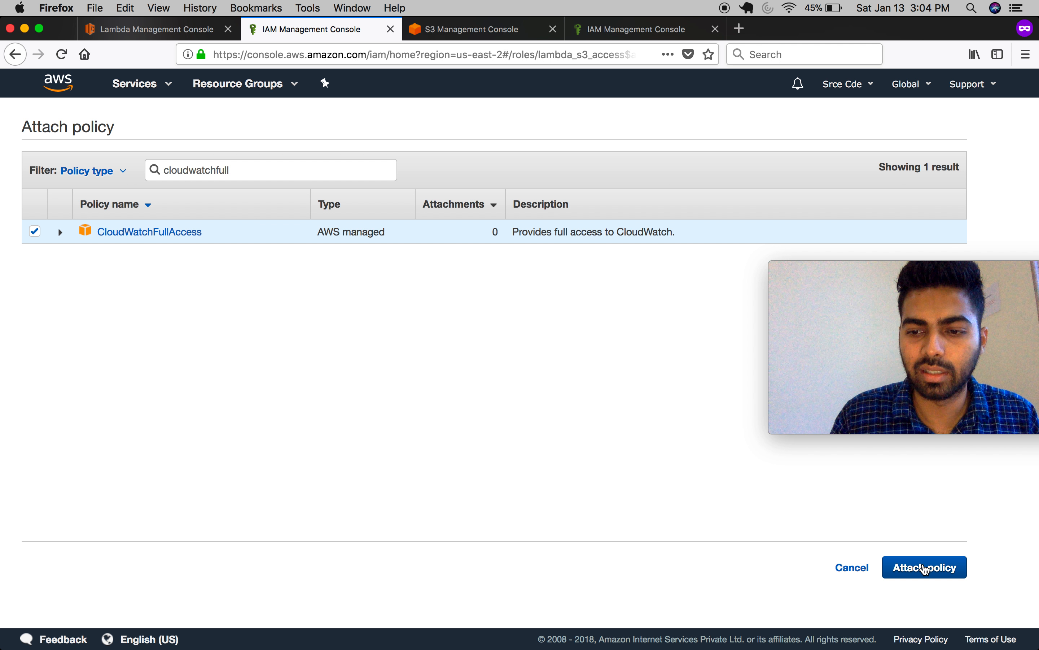
left_click(924, 567)
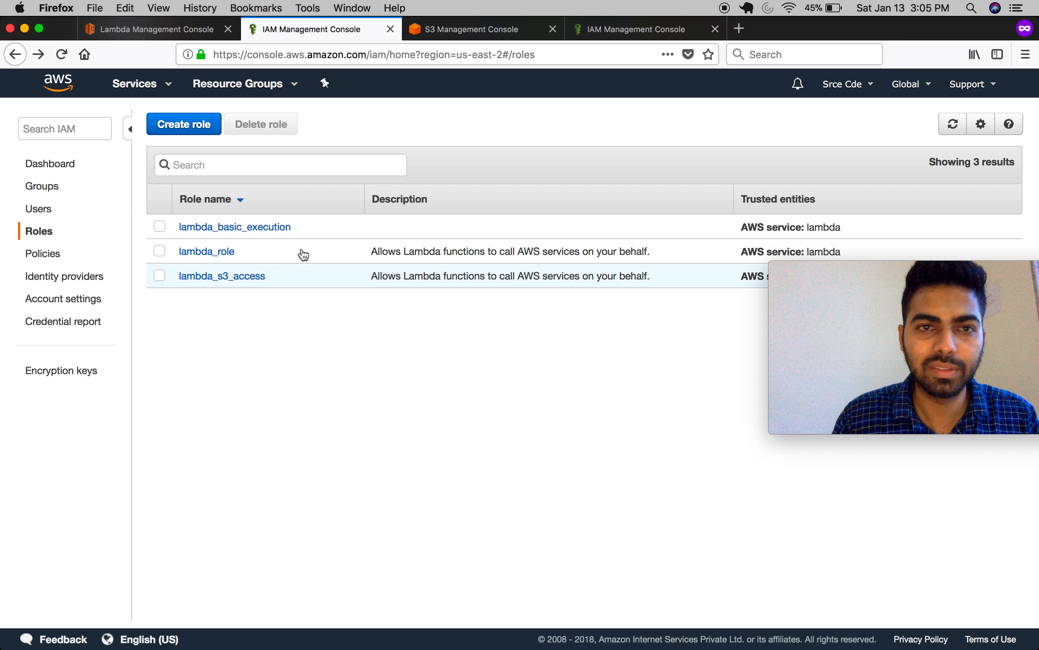
Return to the s3-trigger function page and look over its Designer and Function code sections
left_click(154, 29)
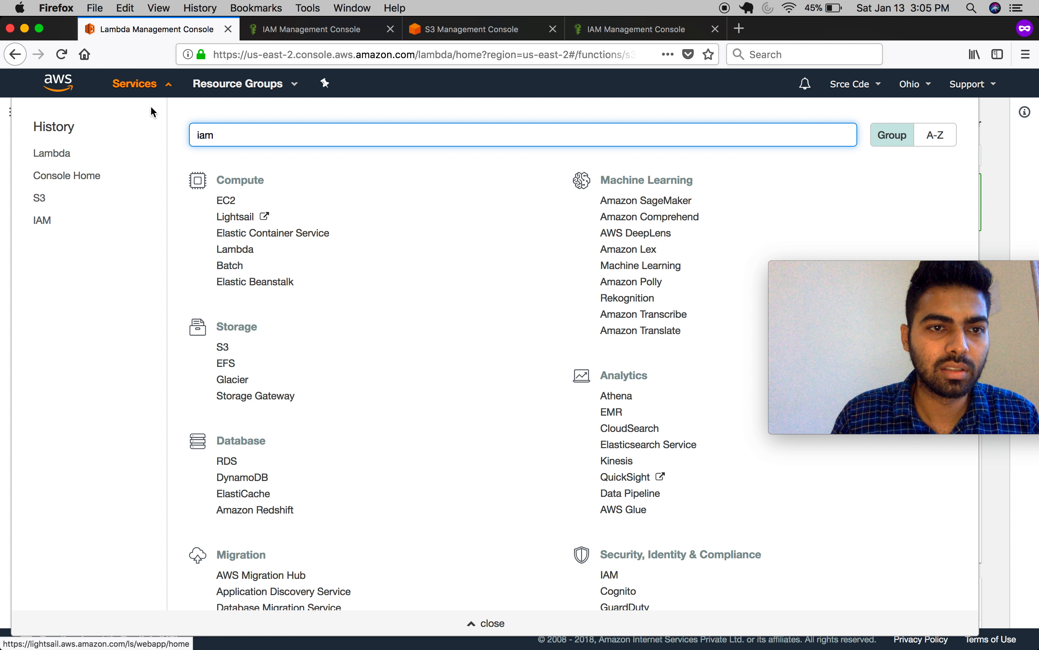
left_click(172, 88)
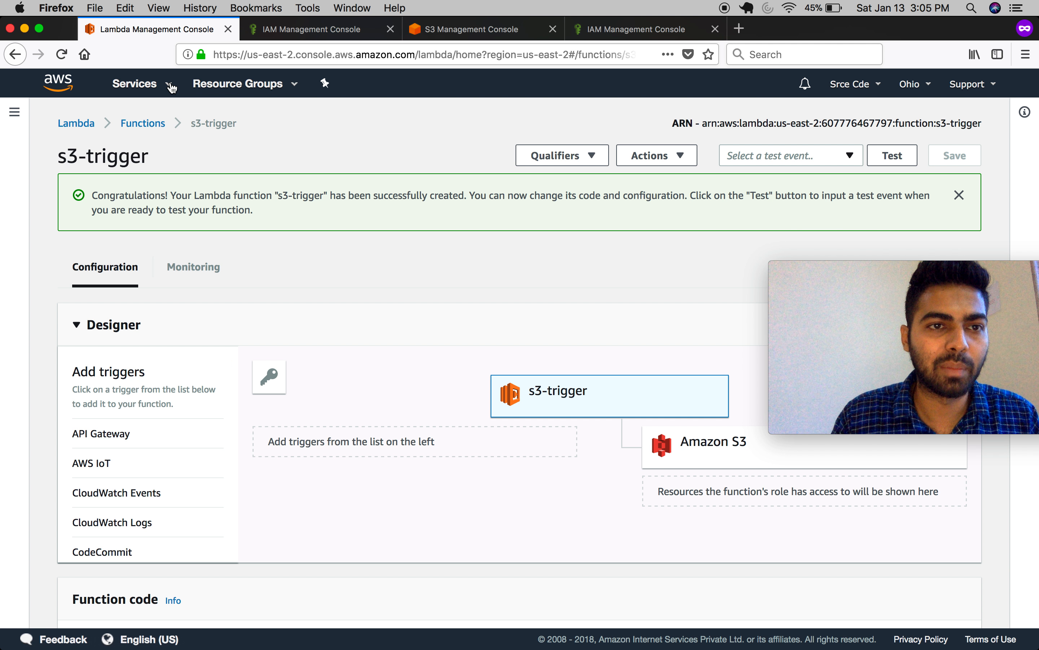
scroll(270, 318, "down", 5)
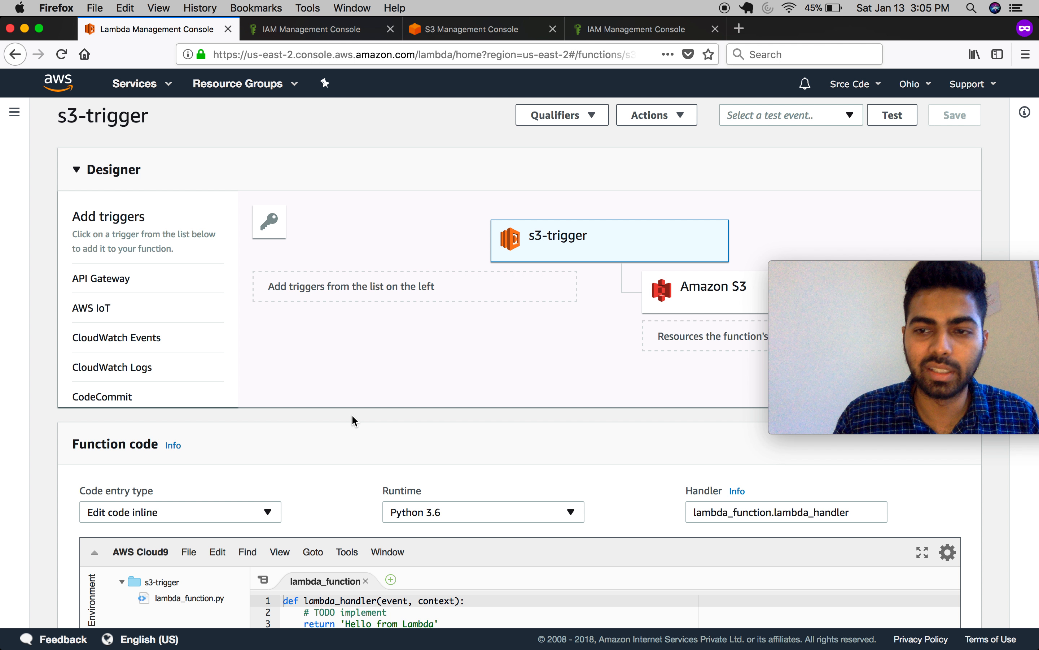
Search the AWS services for s3 and open S3 in a new tab
left_click(168, 85)
double_click(220, 133)
type("se")
key("BackSpace")
type("3")
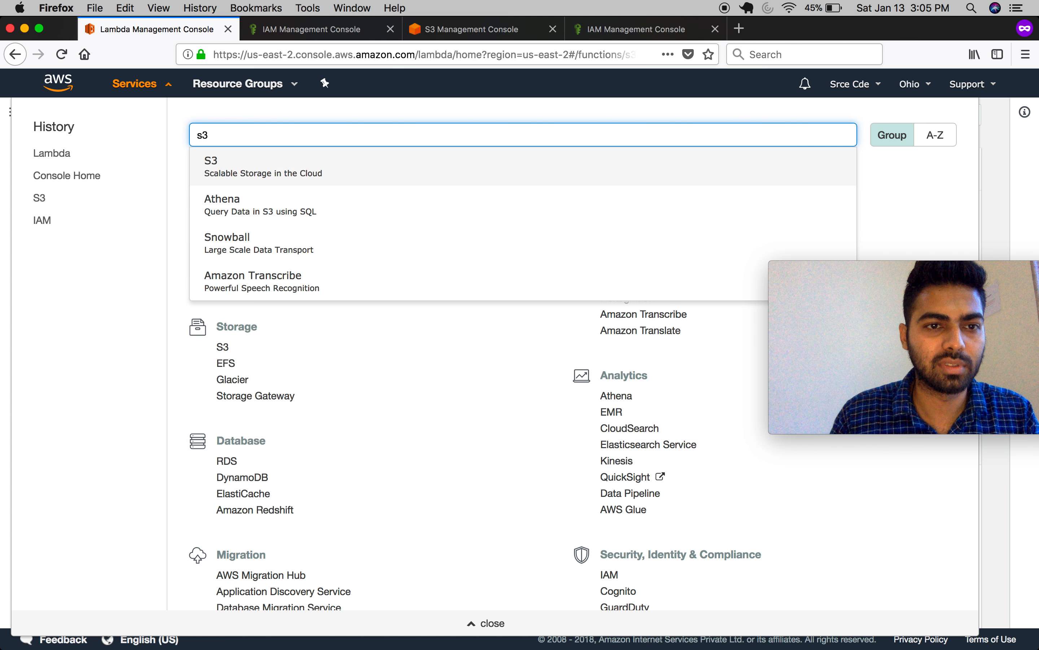
left_click(273, 172, "super")
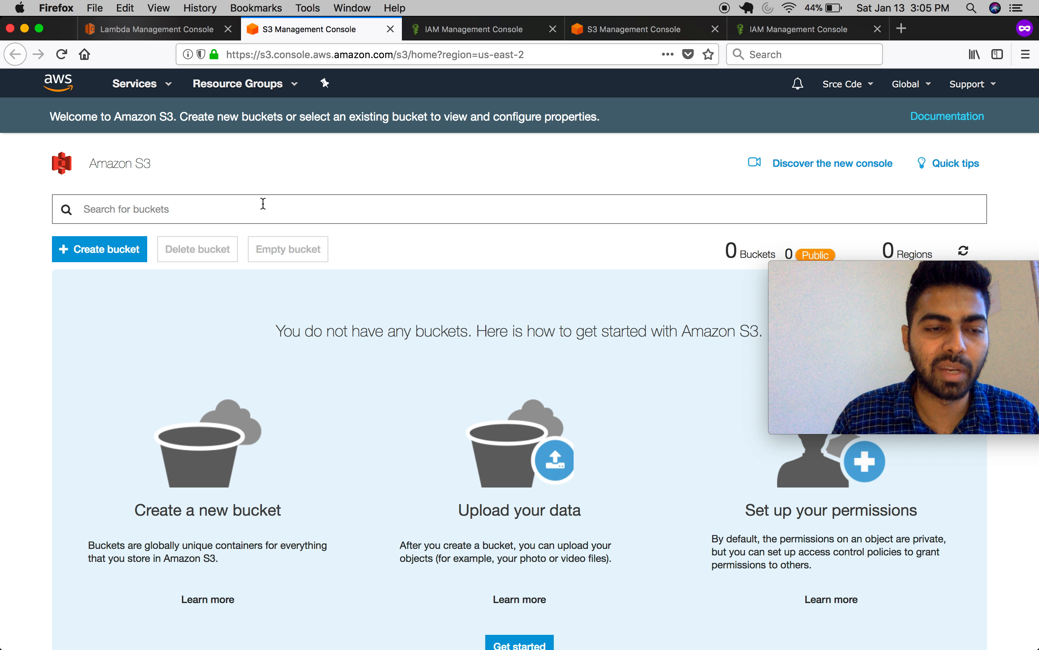
Create an S3 bucket named aws-lambda-trigger, keeping the US East (Ohio) region
left_click(122, 252)
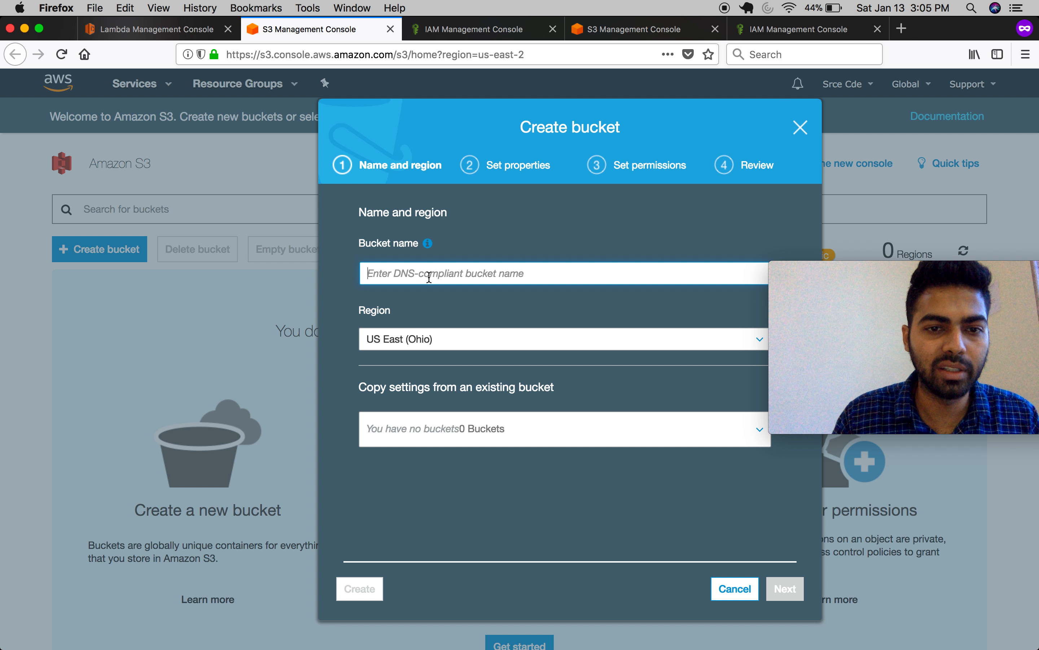
type("aws")
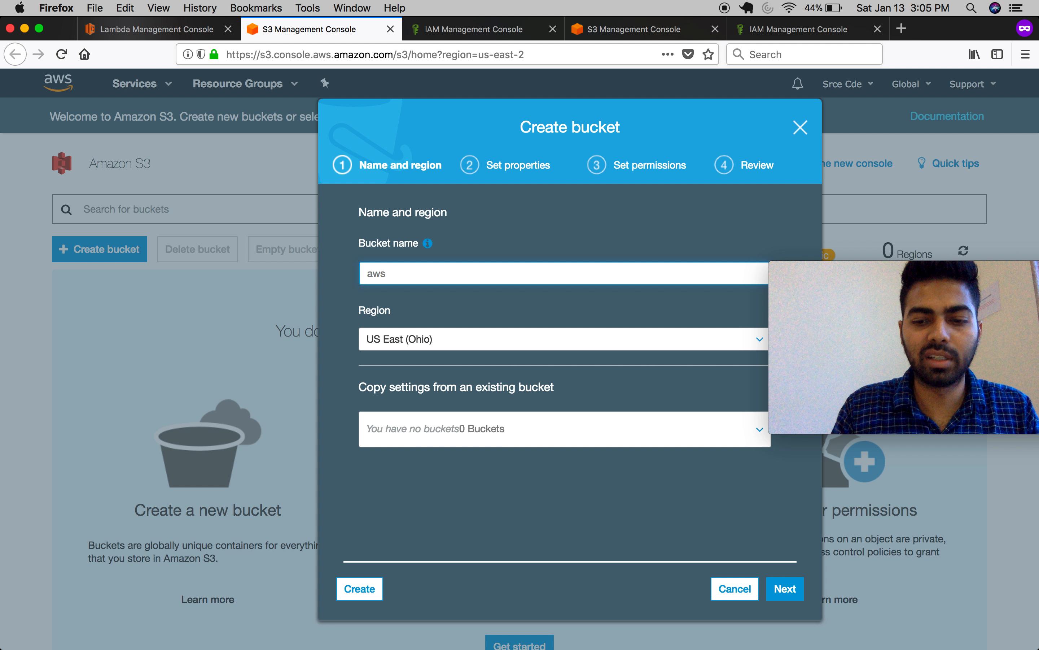
type("-lambda")
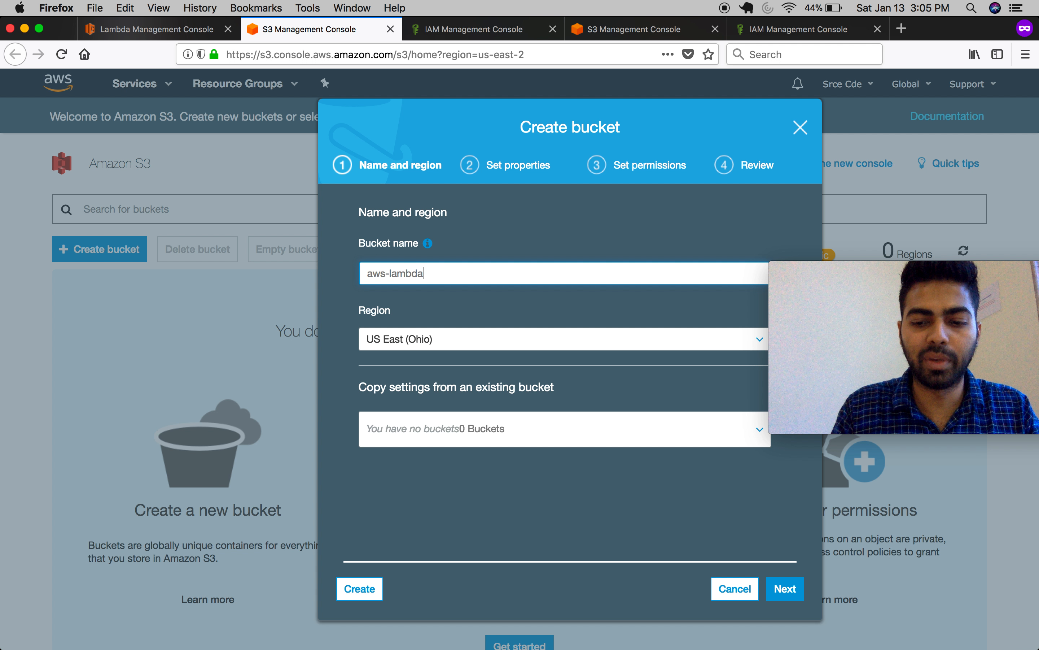
type("-triger")
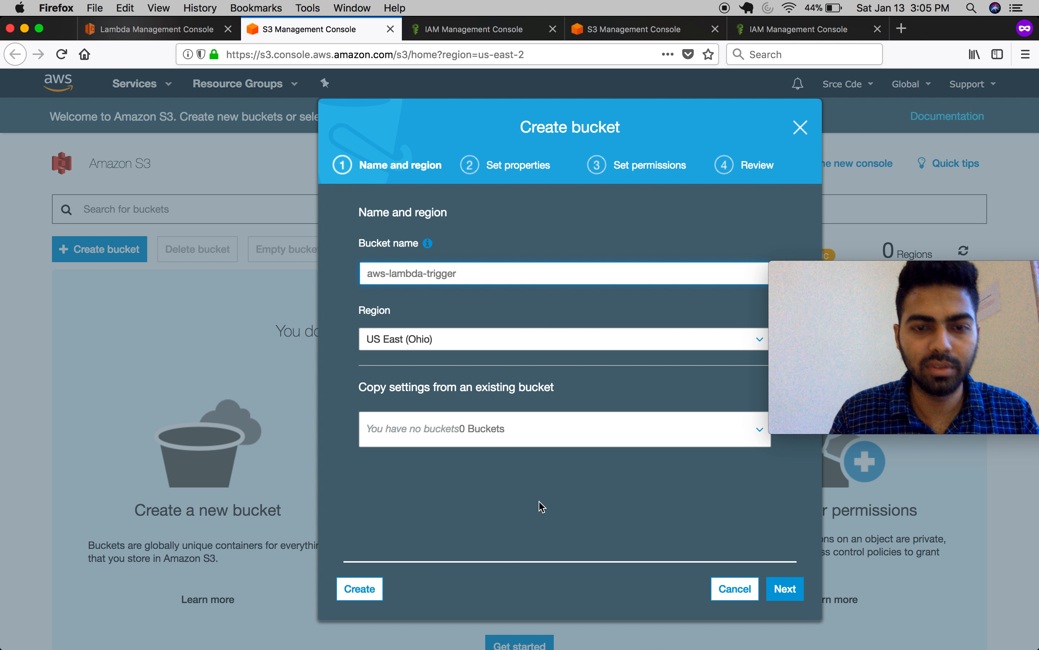
left_click(365, 591)
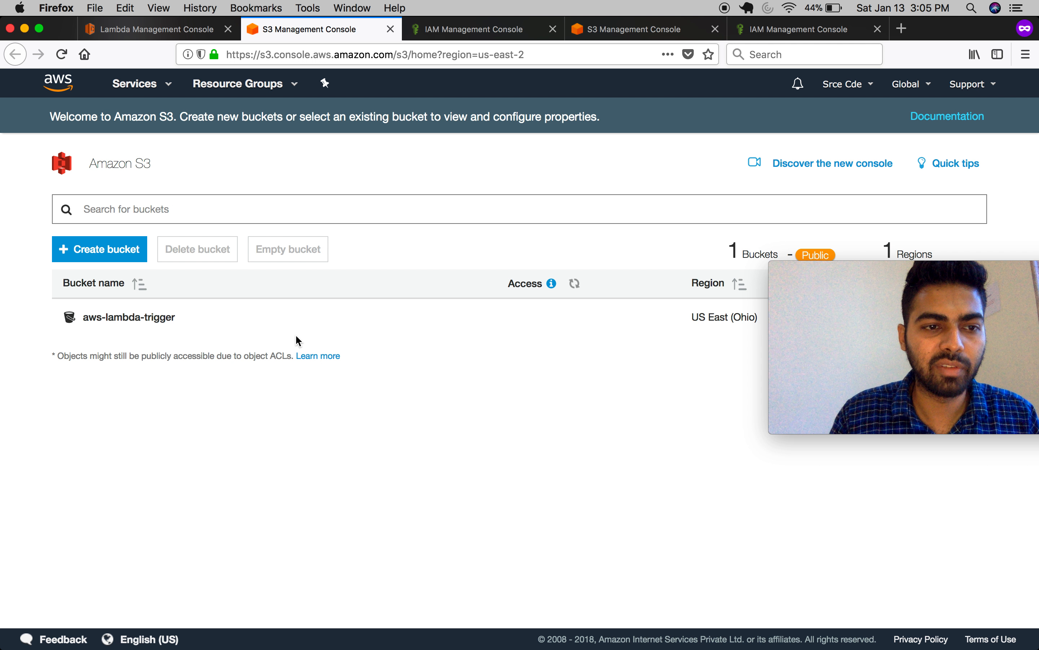
Open the aws-lambda-trigger bucket, then return to the s3-trigger function's Designer with the services list closed
left_click(129, 317)
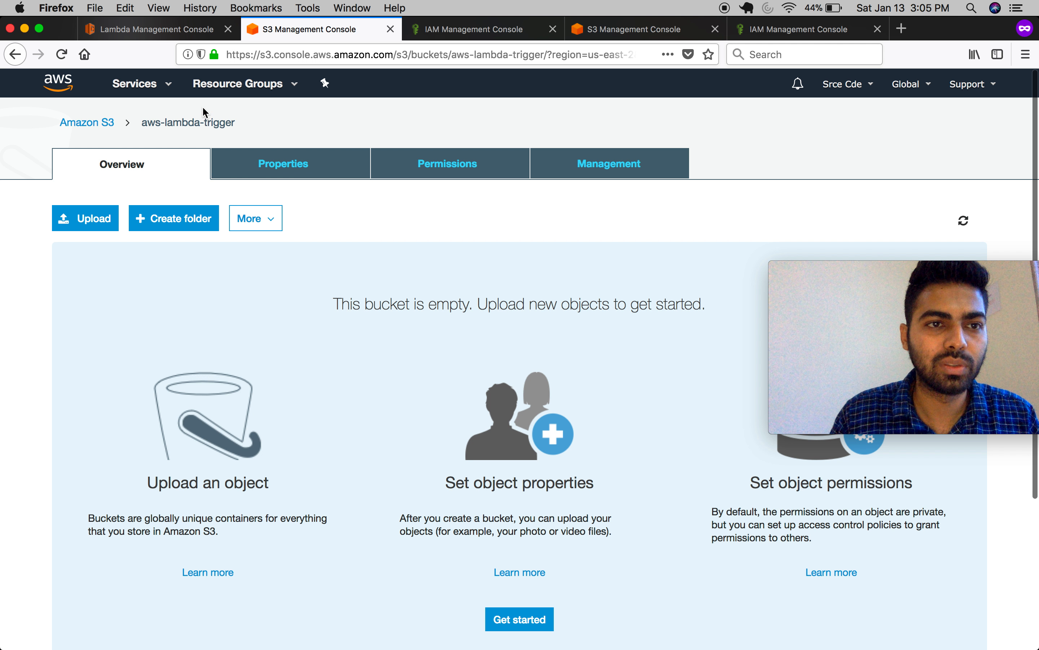
left_click(154, 29)
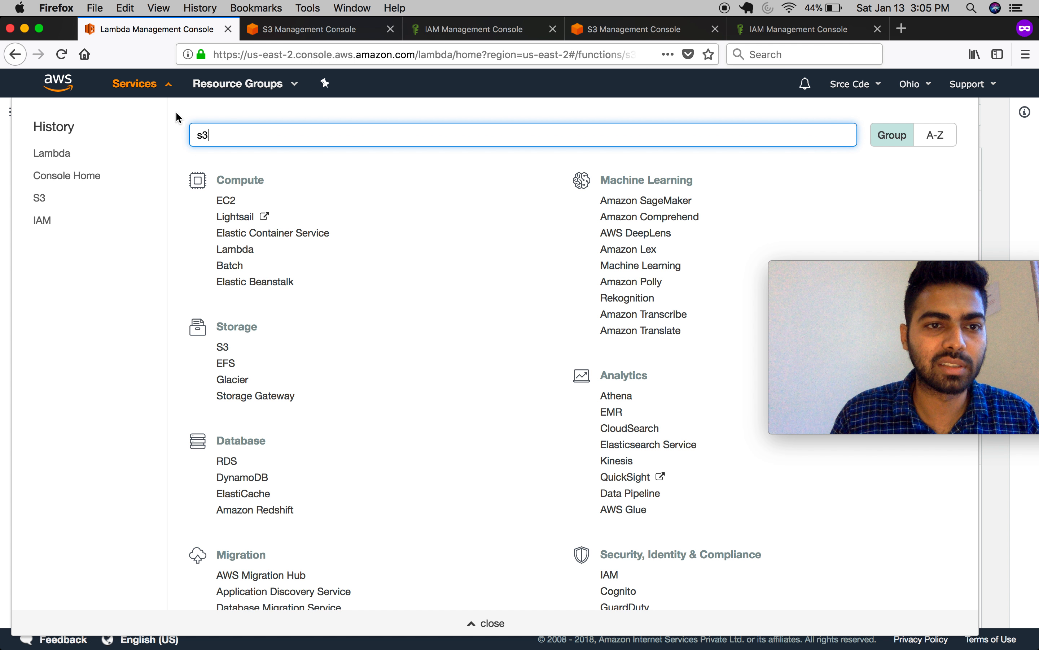
left_click(165, 85)
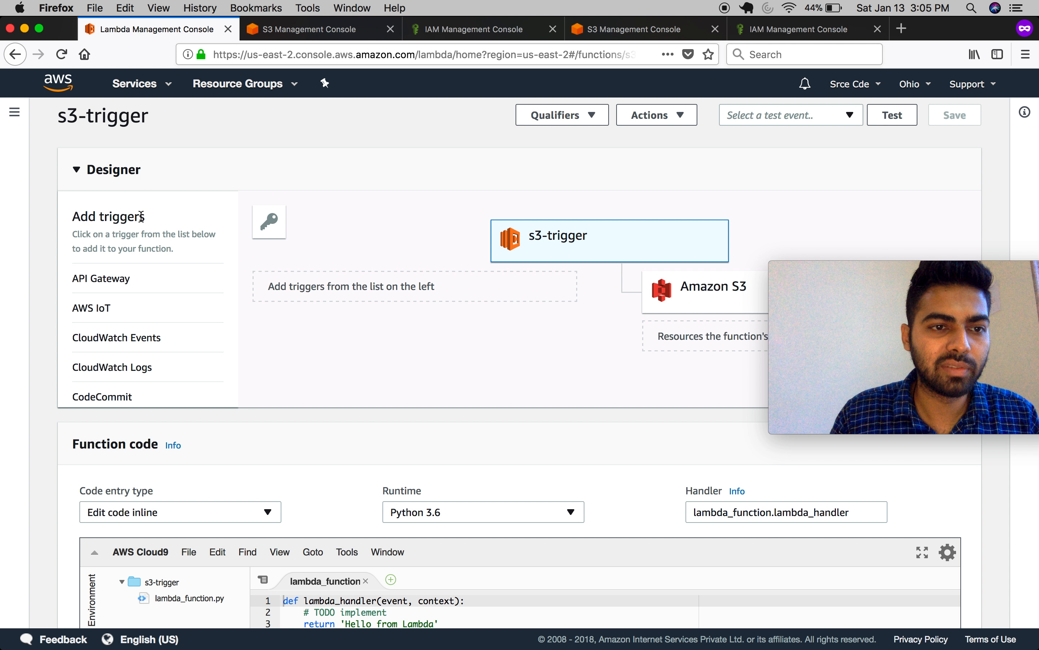
Add an S3 trigger to the s3-trigger function and select aws-lambda-trigger as its bucket
scroll(133, 313, "down", 5)
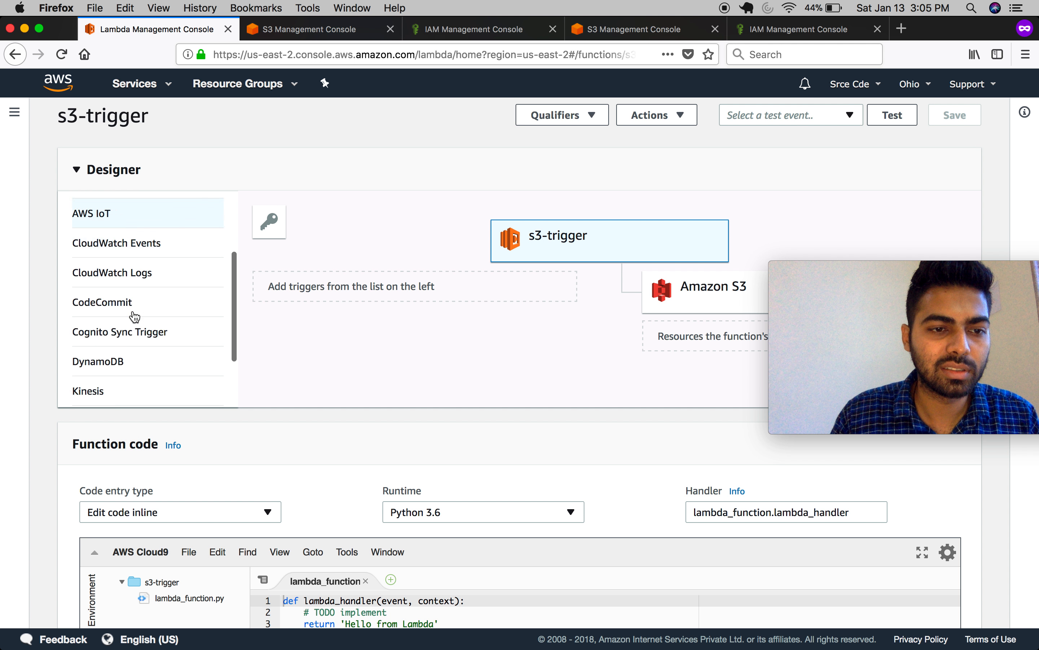
left_click(88, 301)
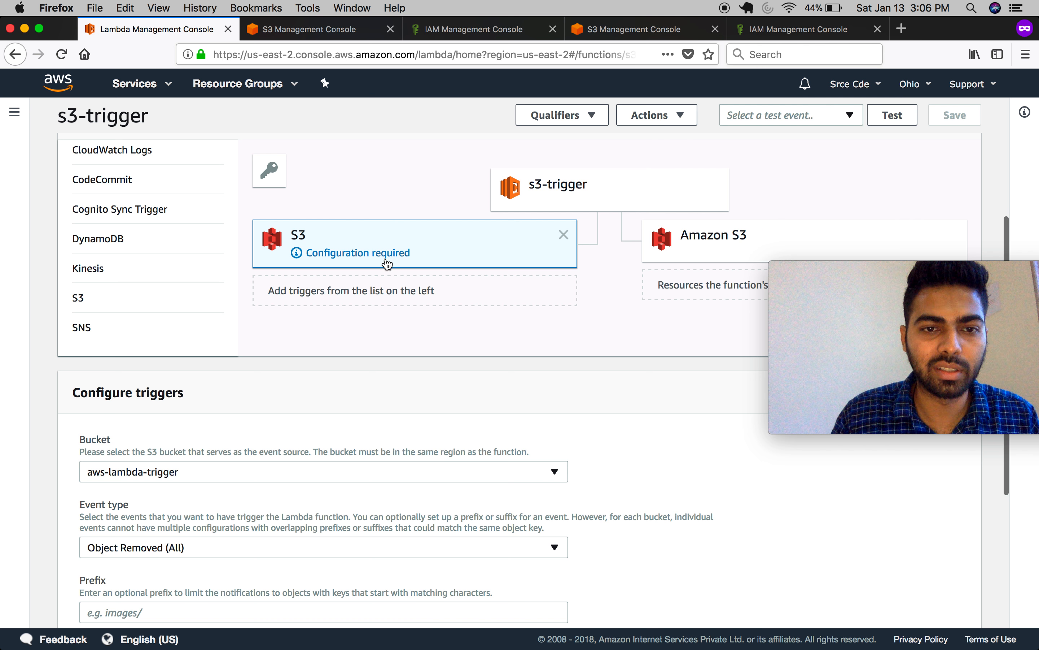
scroll(440, 382, "down", 4)
scroll(442, 384, "down", 1)
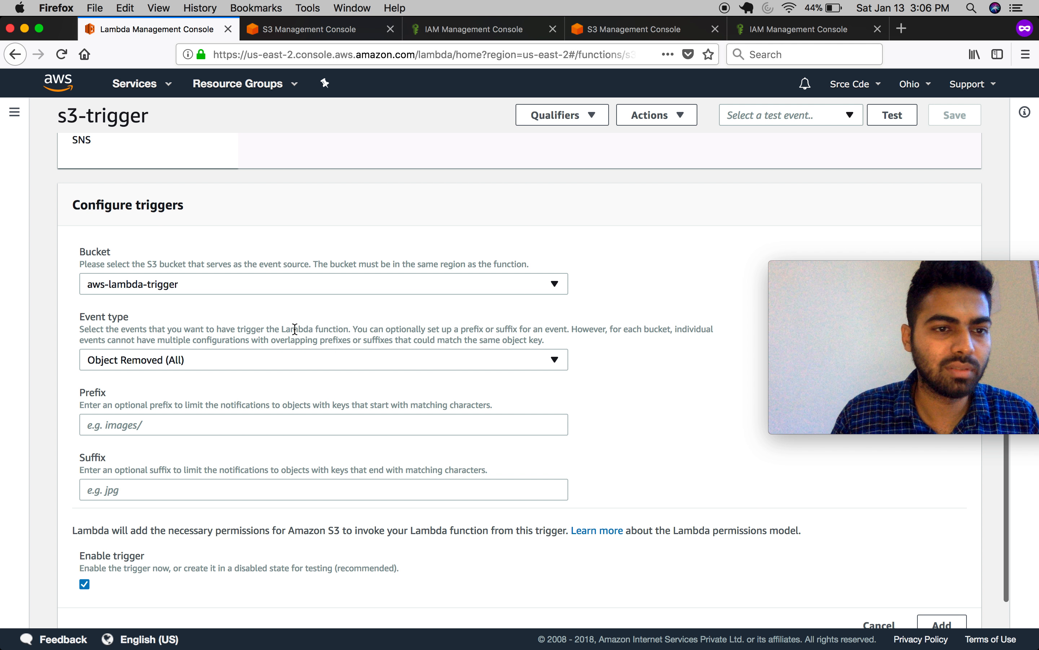
left_click(248, 286)
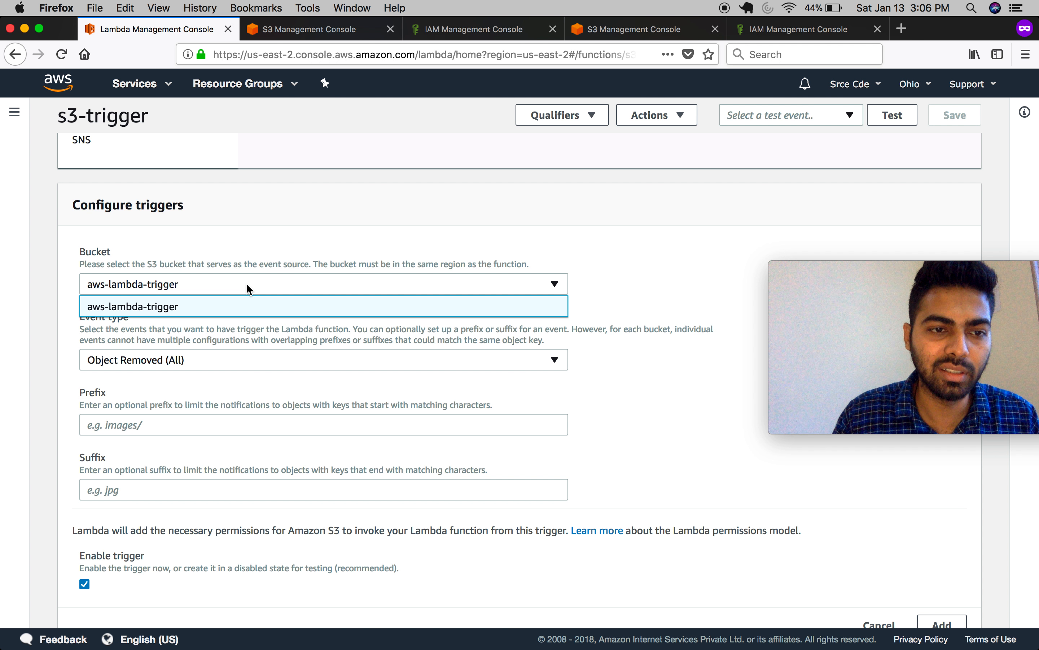
left_click(145, 310)
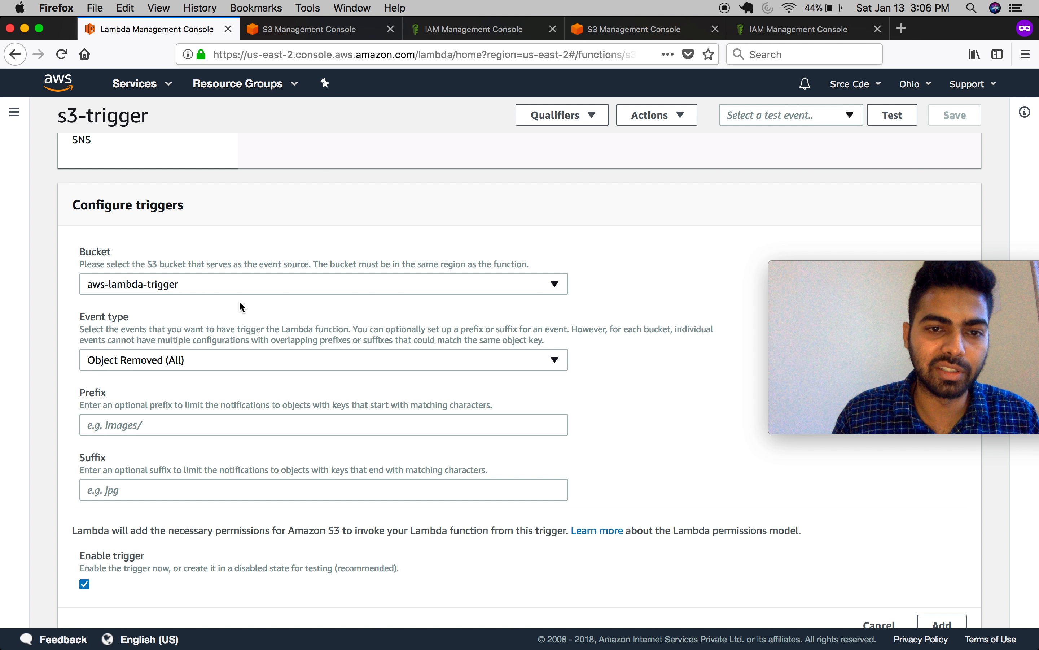
Set the S3 trigger's event type to Object Created (All)
scroll(239, 300, "down", 2)
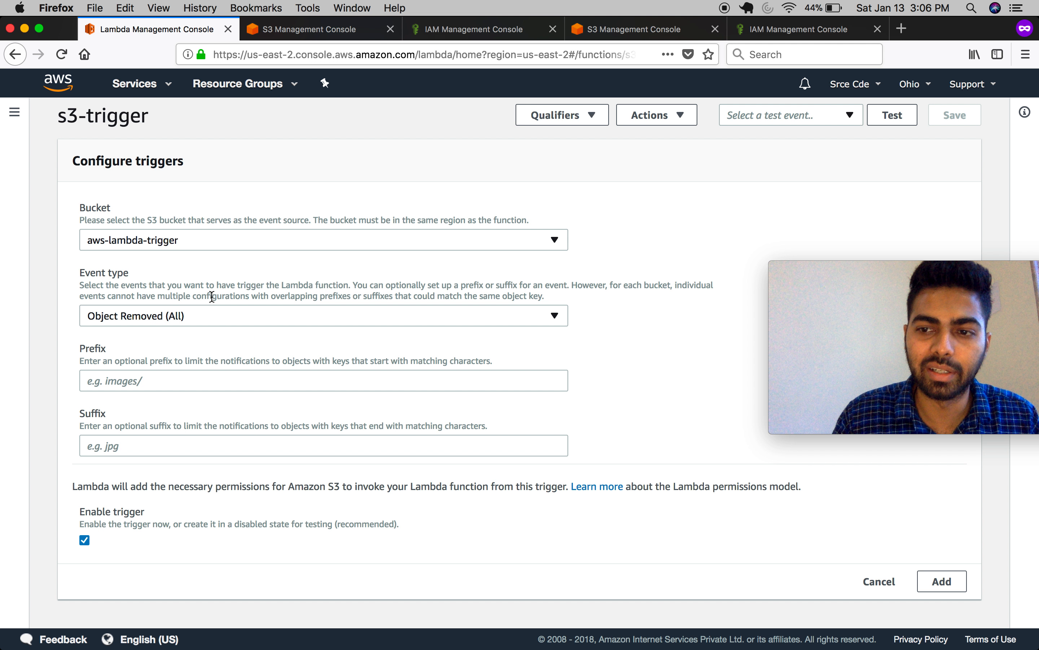
left_click(302, 322)
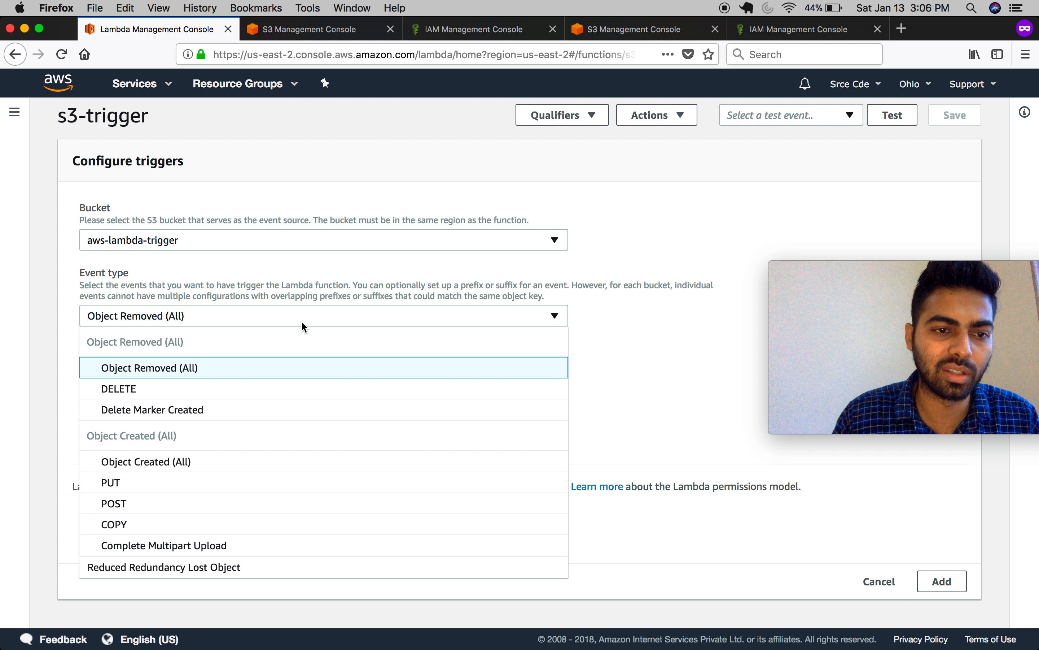
left_click(258, 465)
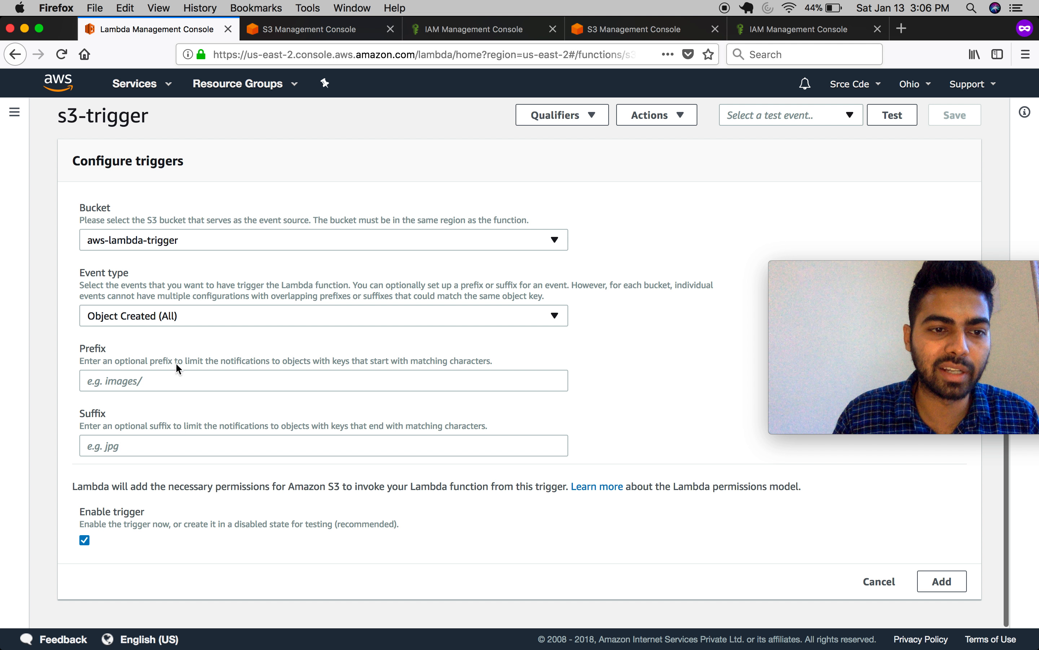
left_click(160, 381)
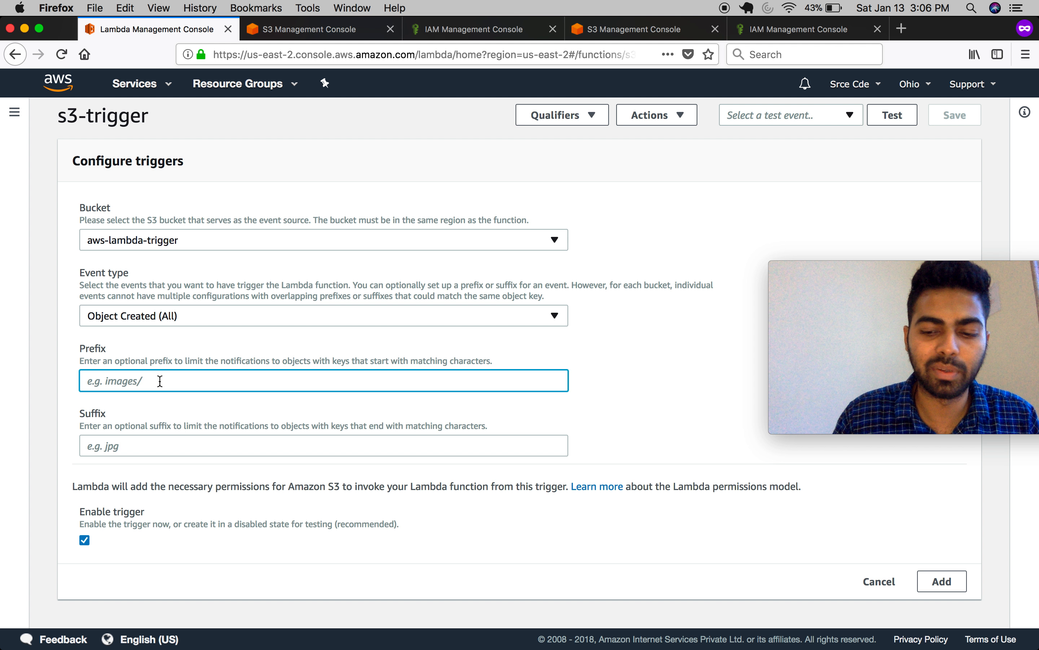
type("python/")
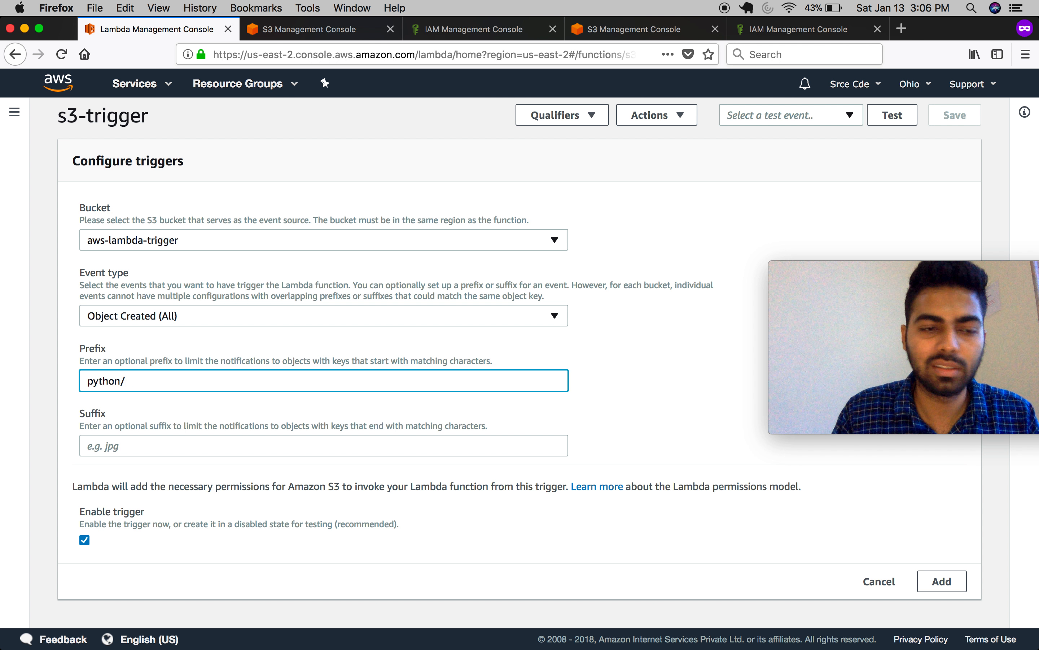
left_click_drag(157, 378, 74, 377)
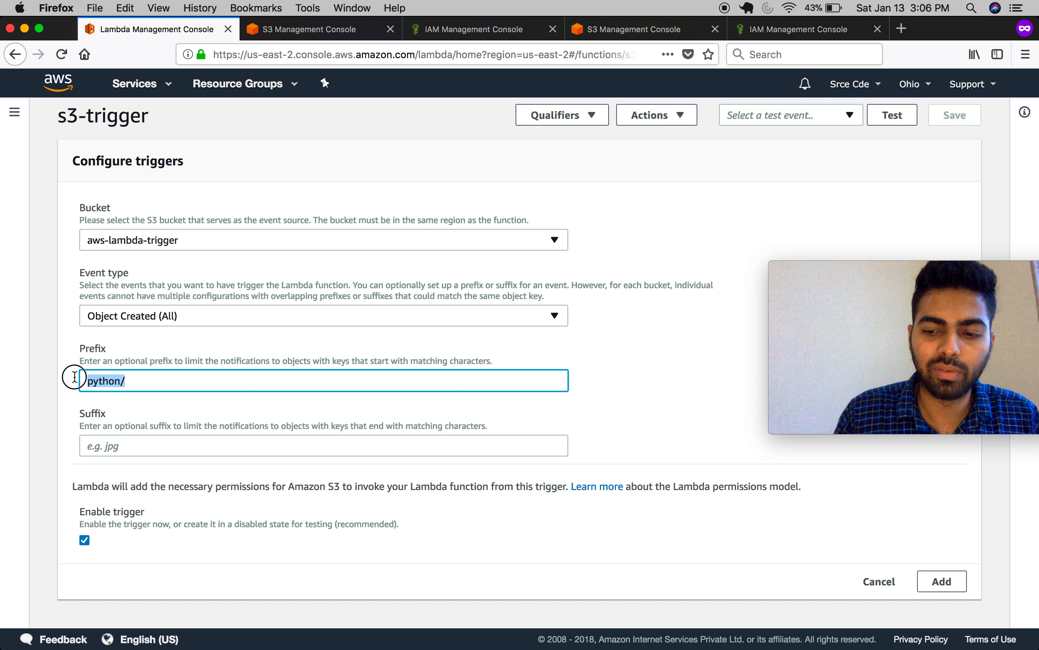
key("BackSpace")
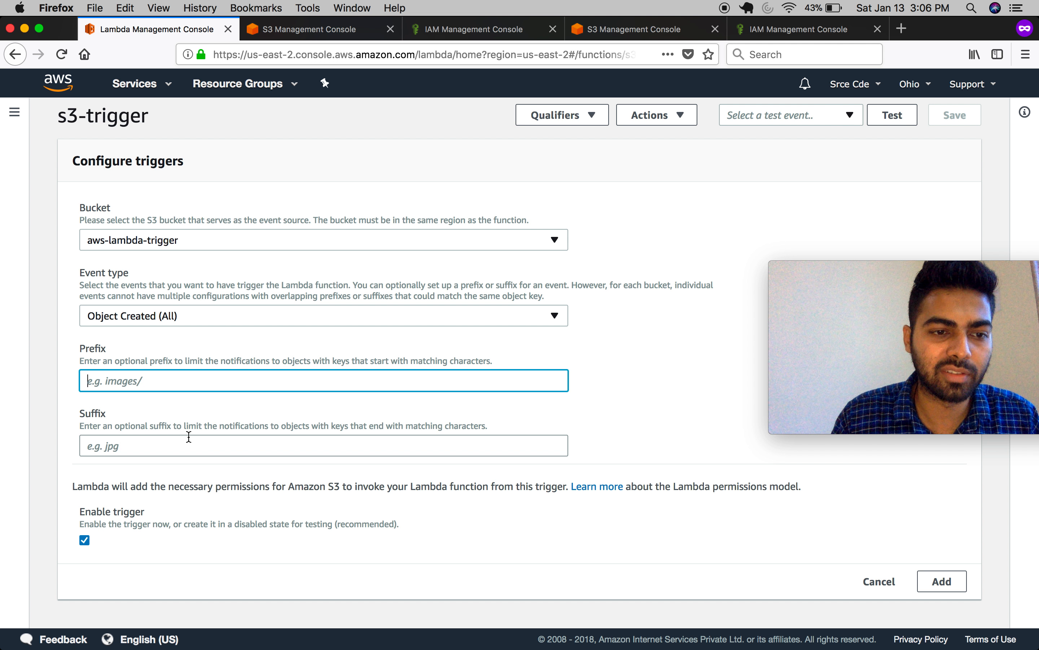
left_click(133, 449)
type(".p")
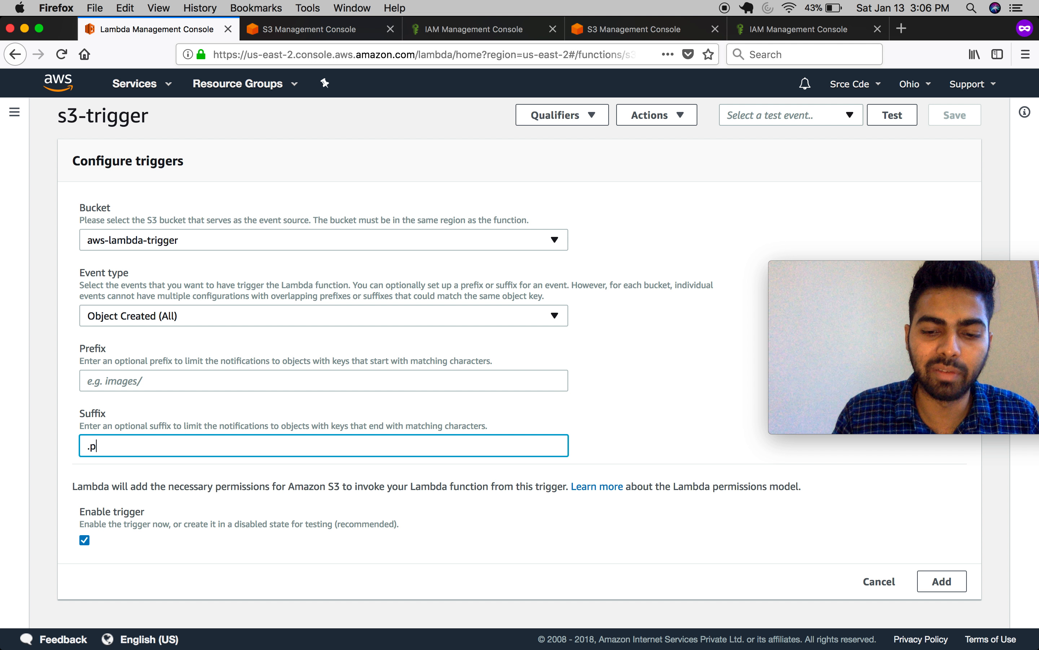
key("BackSpace")
key("BackSpace")
key("BackSpace")
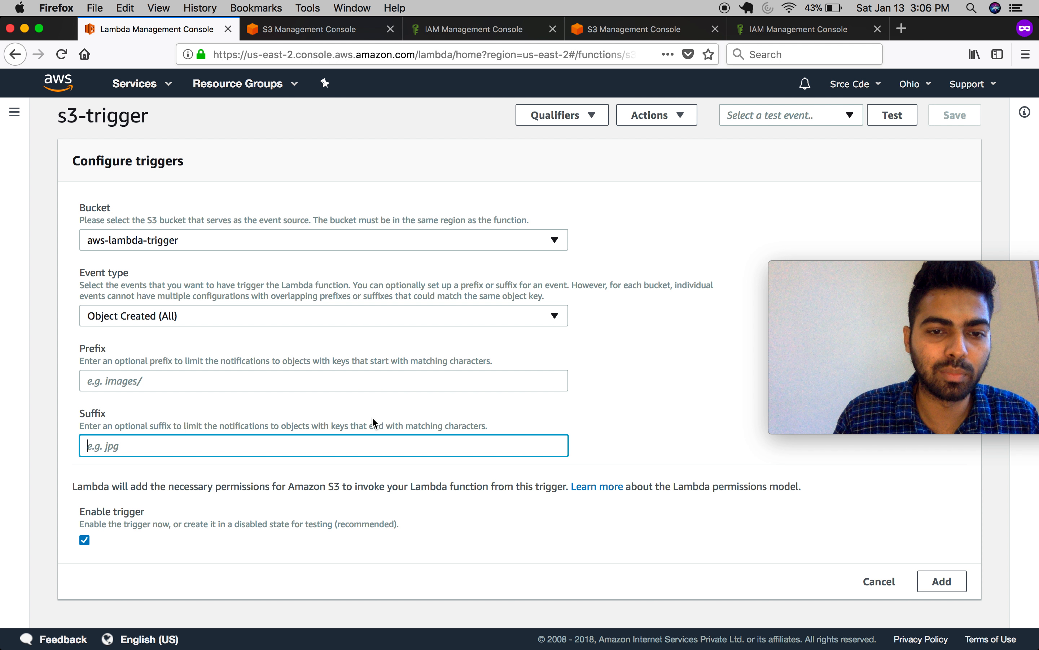
Add the configured S3 trigger with empty prefix and suffix, and save the function
left_click(939, 581)
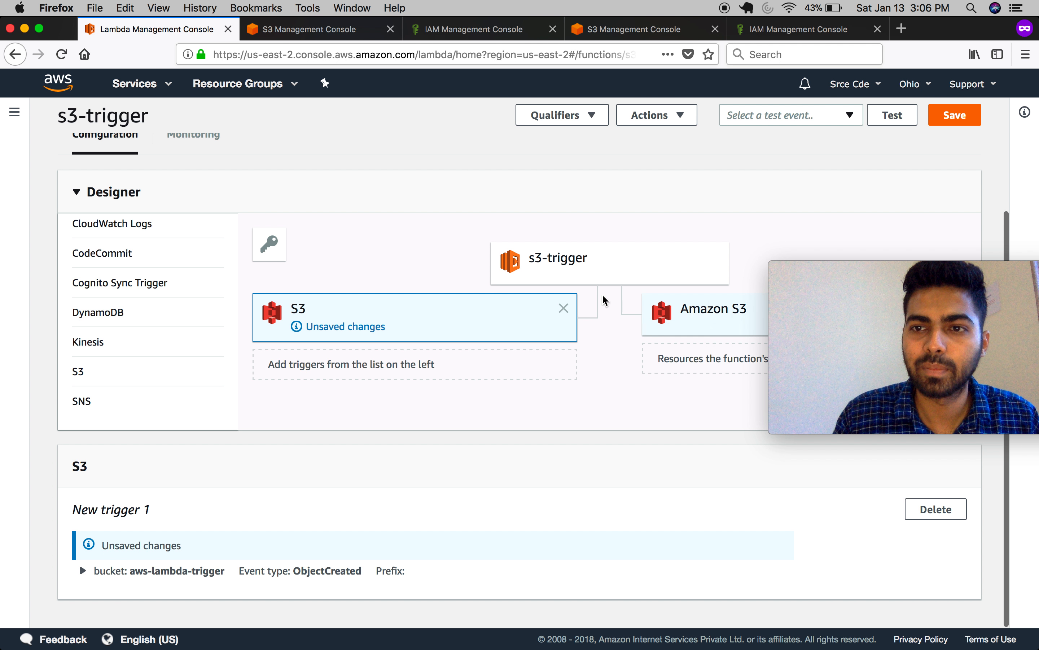
left_click(953, 115)
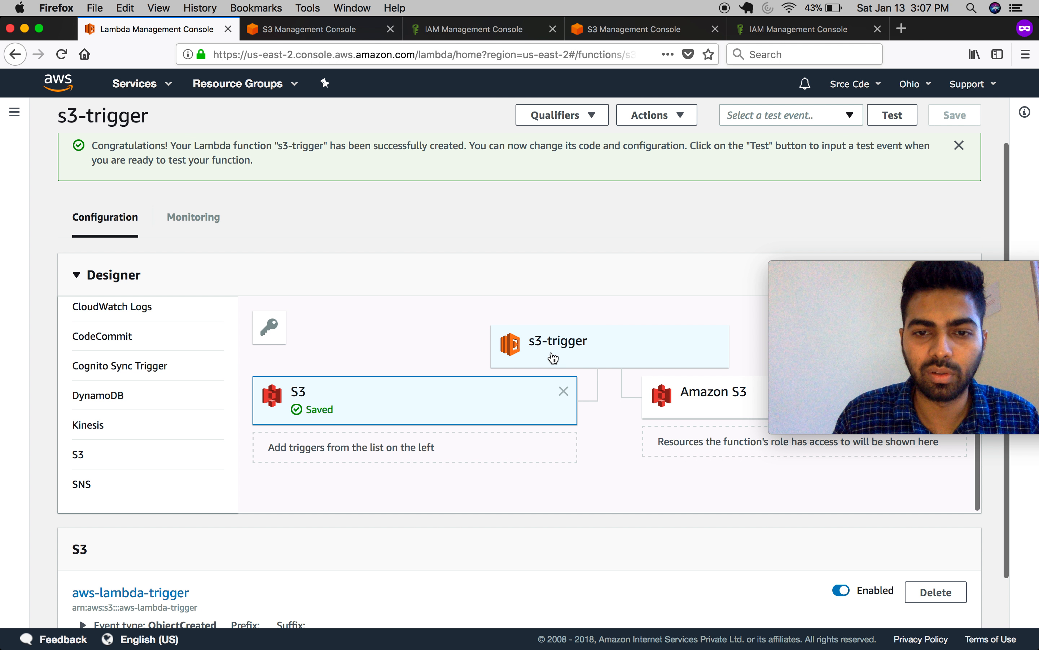
Insert print("I'm being triggered") below the TODO comment in lambda_handler and save the function
scroll(441, 496, "down", 6)
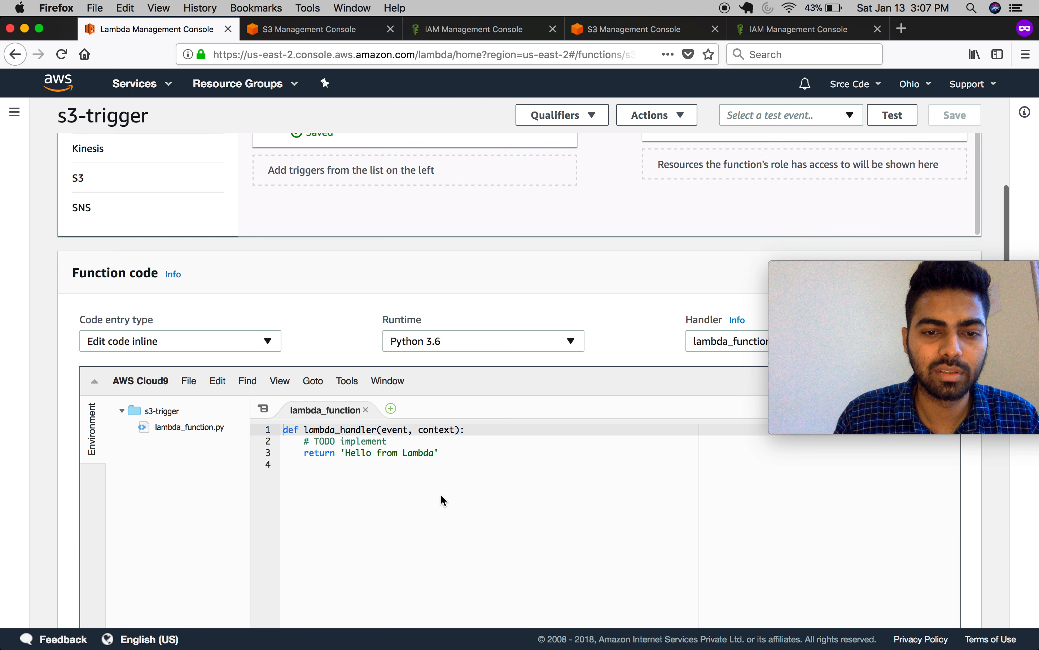
scroll(443, 500, "down", 3)
left_click(399, 330)
key("Return")
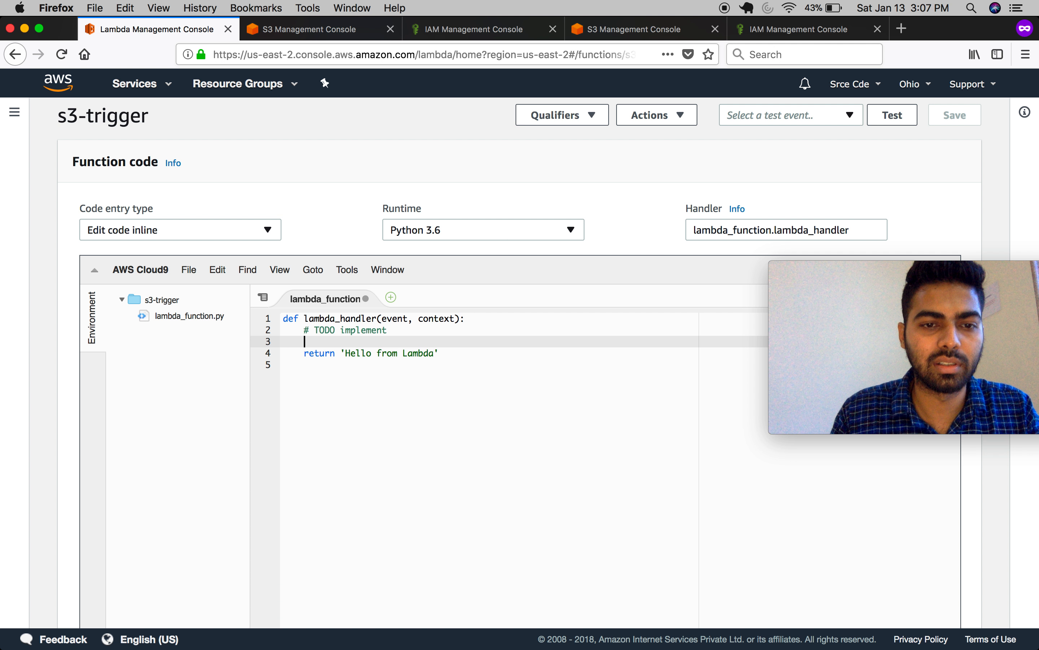
type("print(")
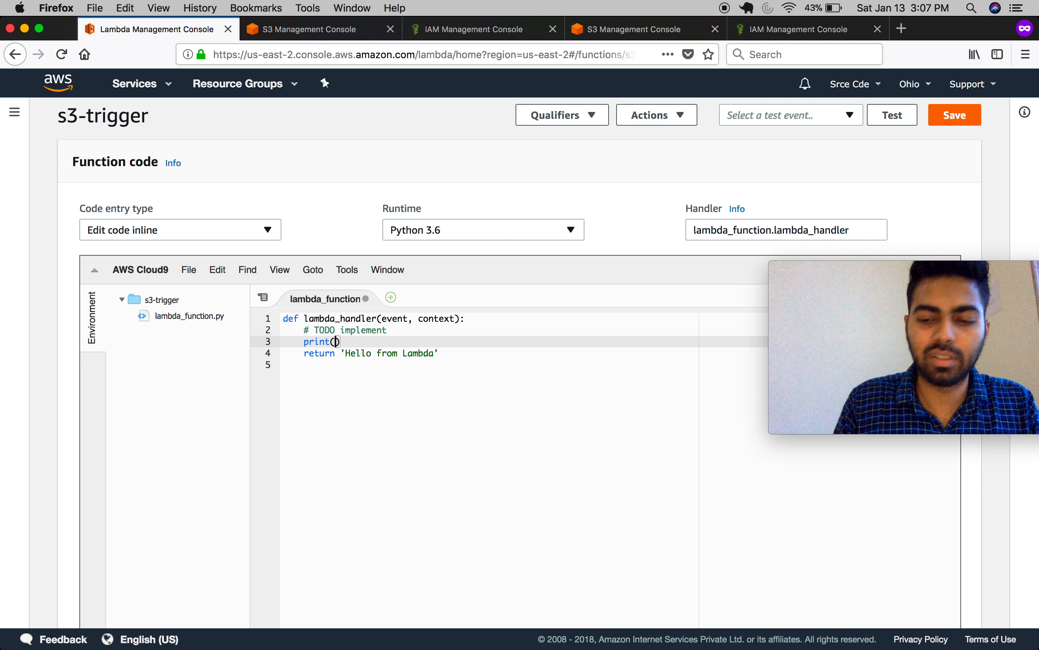
type("\"I'm being triggered")
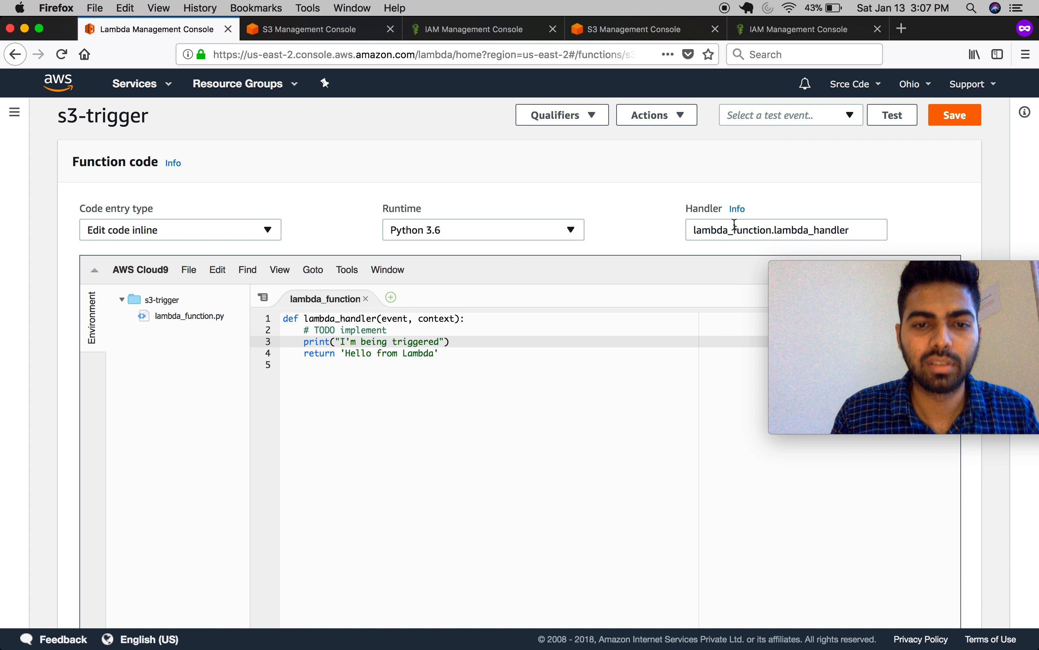
left_click(940, 120)
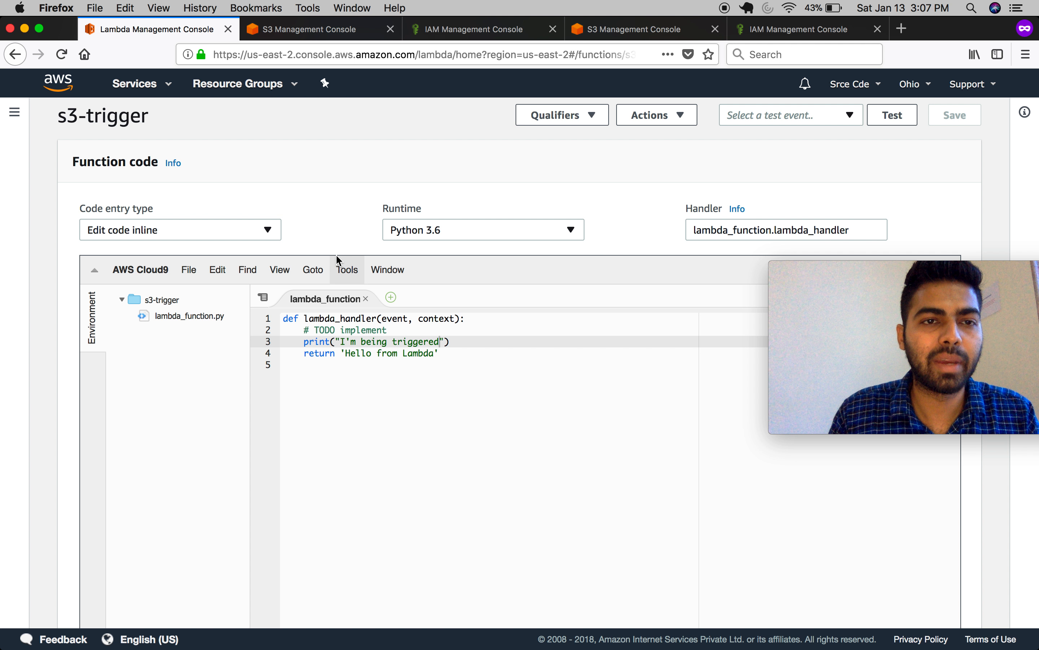
Upload data.json from the home folder to the aws-lambda-trigger S3 bucket
left_click(323, 31)
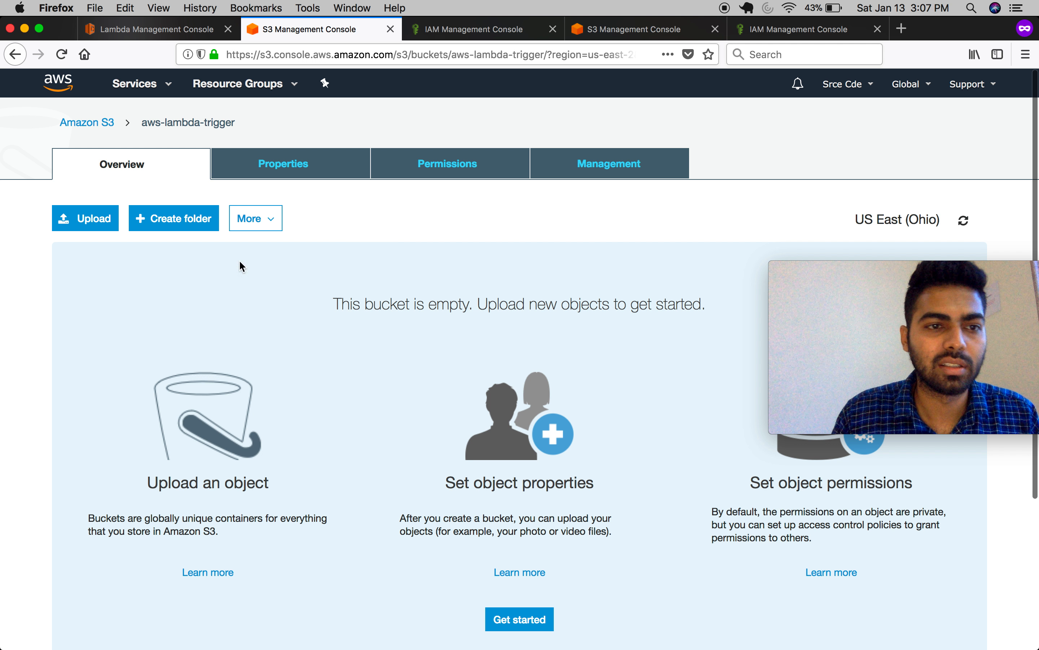
left_click(86, 225)
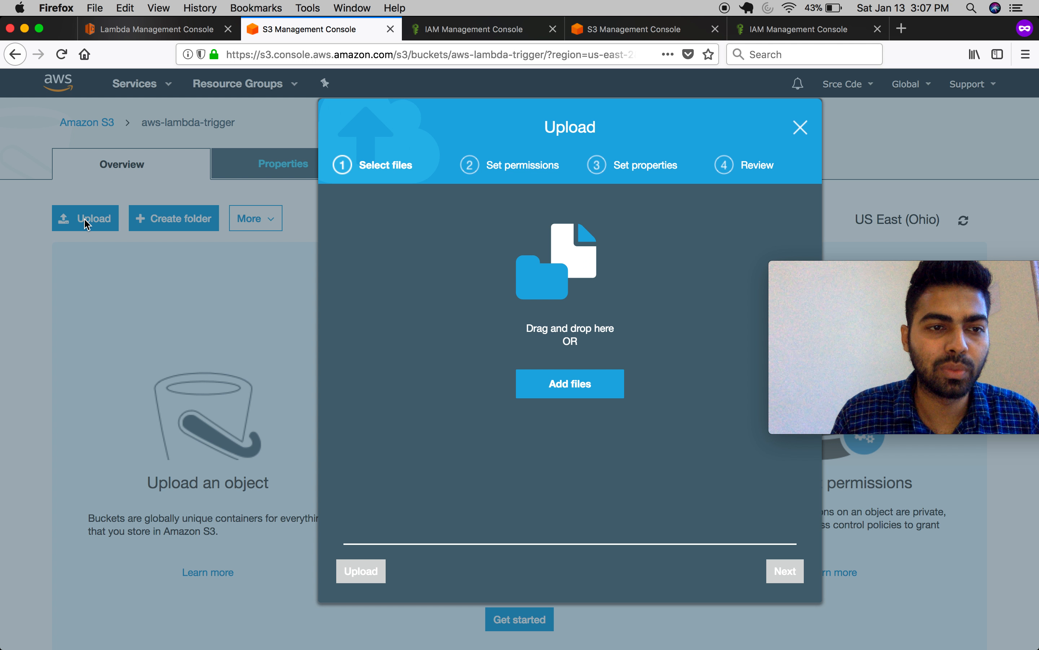
left_click(582, 396)
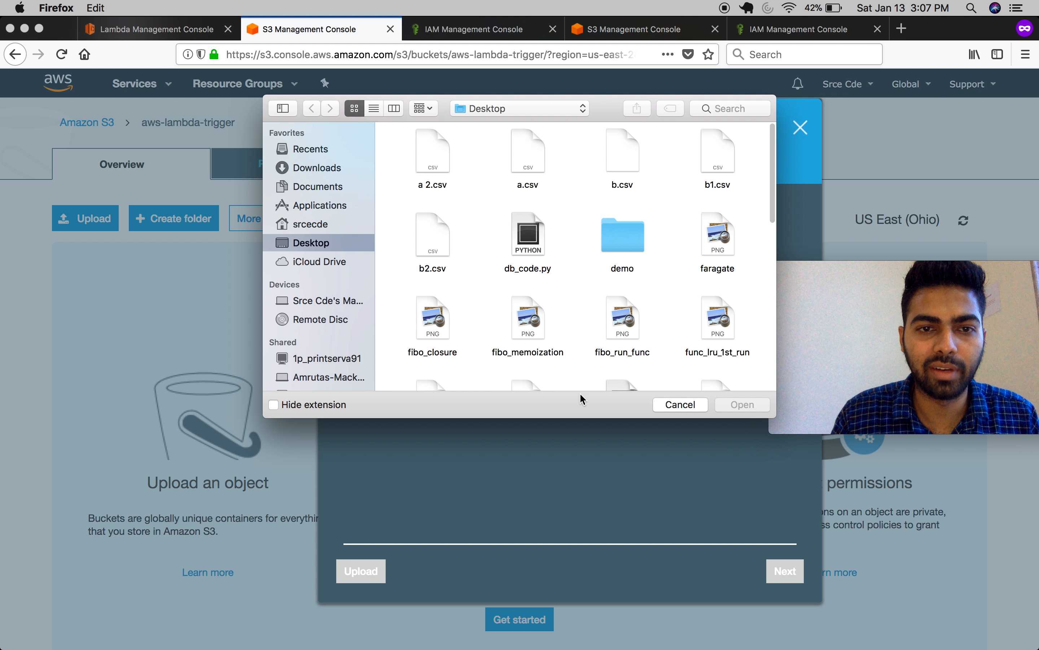
left_click(315, 224)
scroll(643, 302, "down", 5)
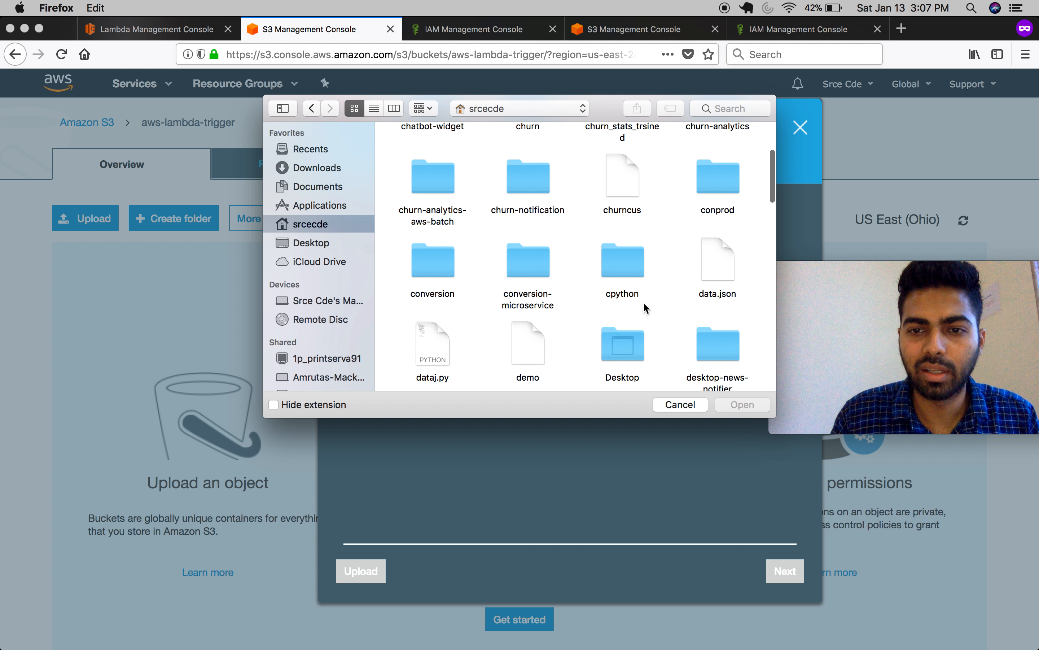
double_click(724, 213)
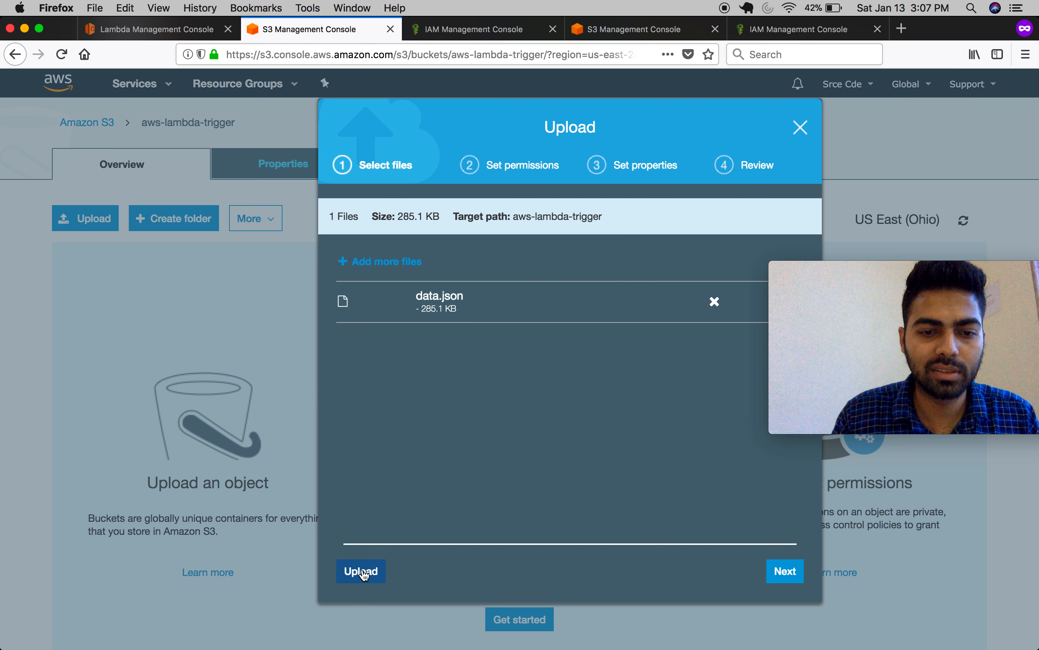
left_click(361, 571)
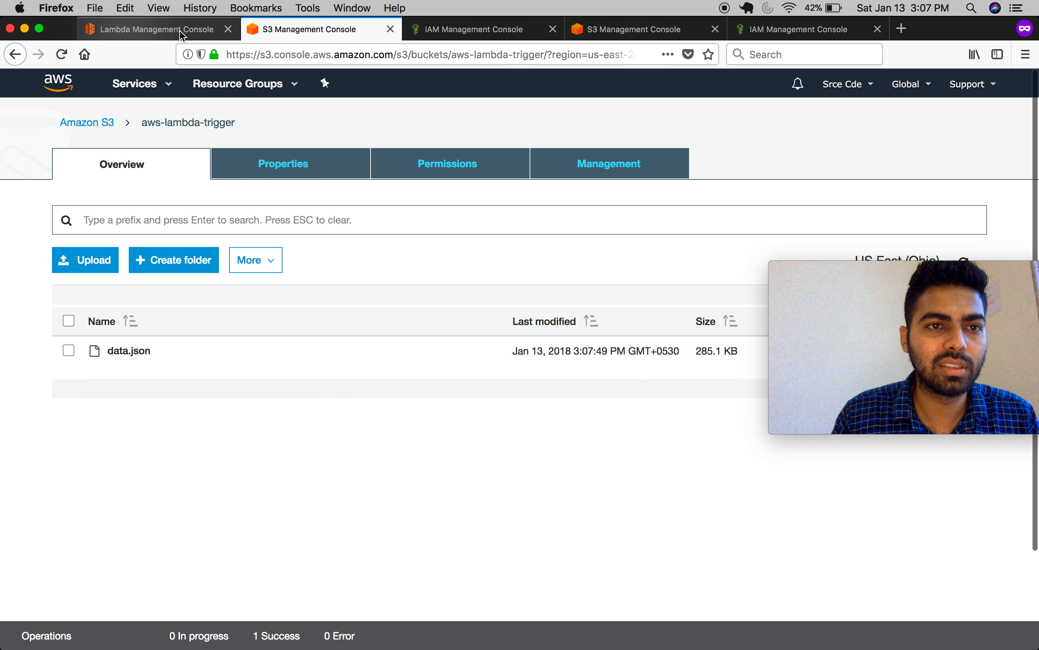
Return to the Lambda console, search the AWS services for CloudWatch and open it in a new tab
left_click(183, 34)
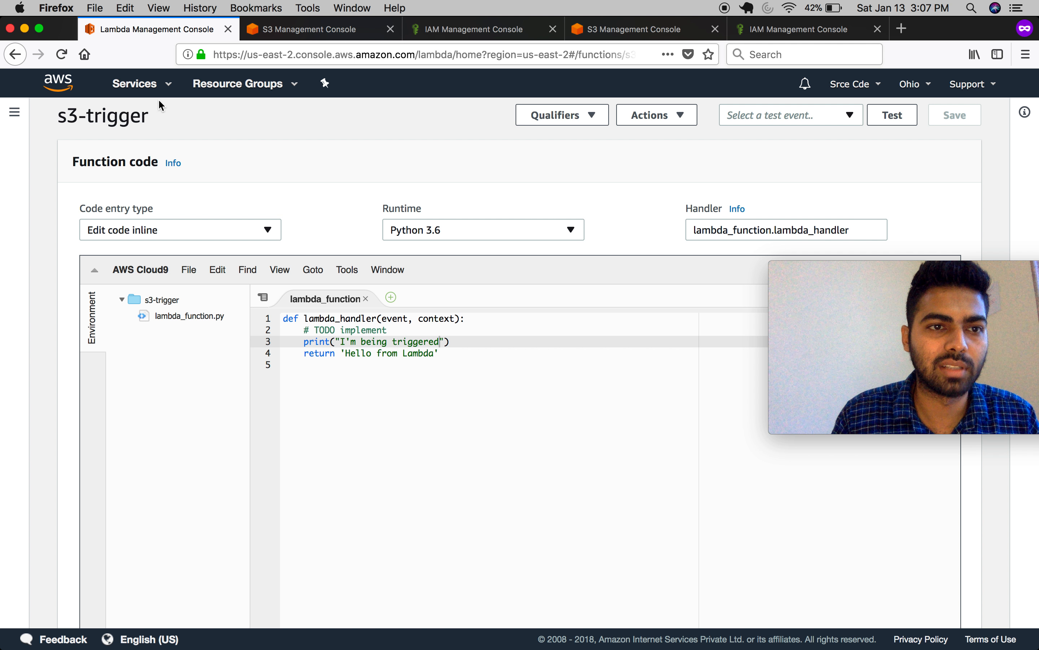
left_click(165, 86)
type("s3")
key("super+a")
type("clpoudwat")
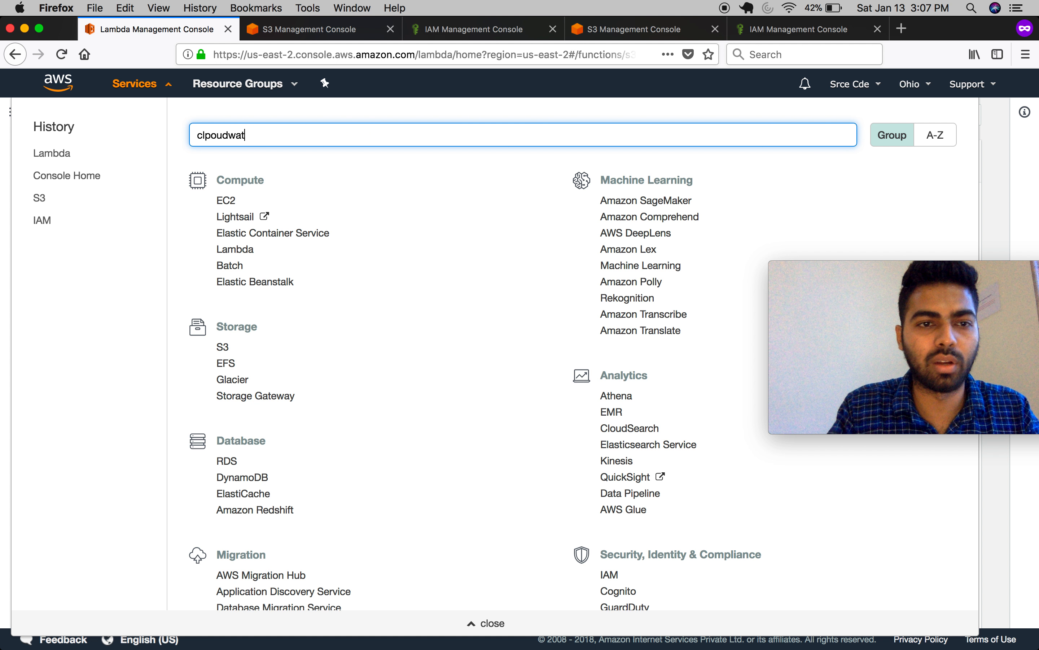
key("super+a")
type("cl")
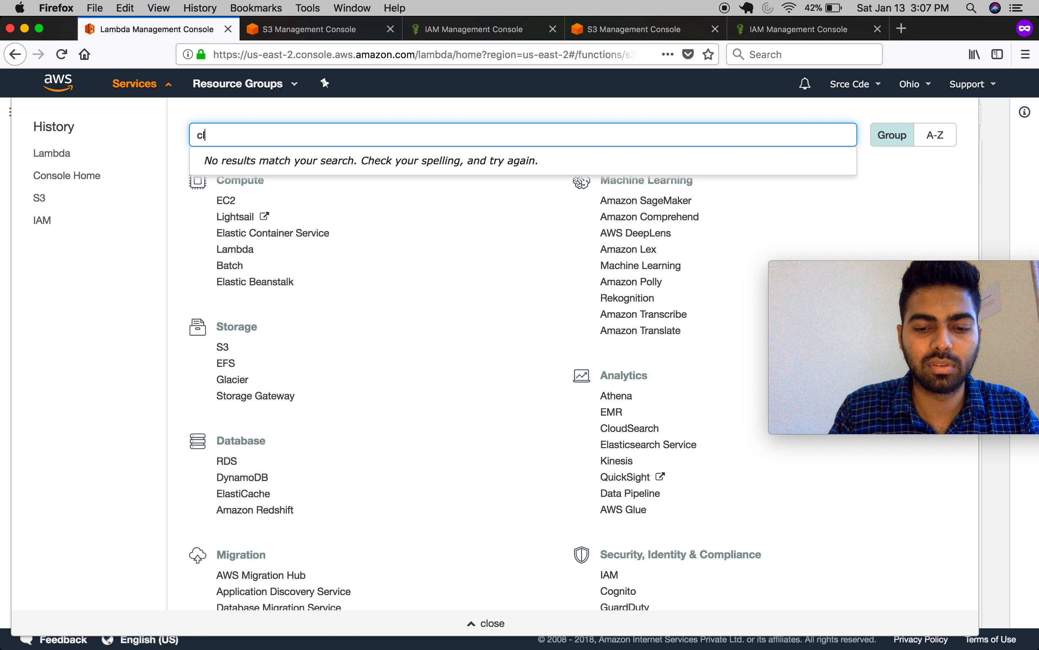
type("oudwat")
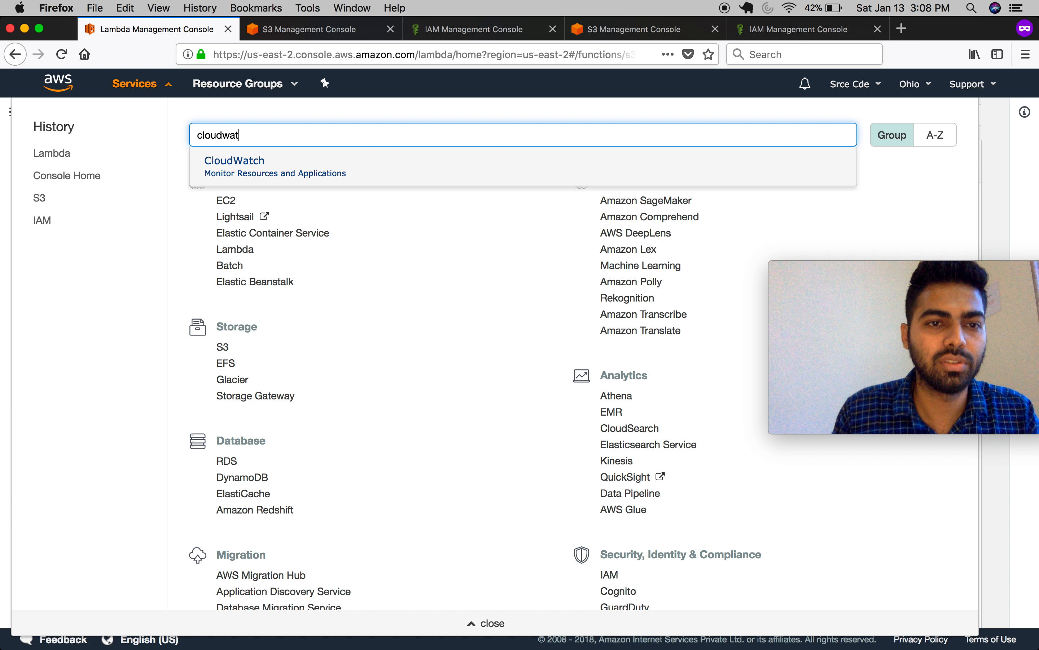
left_click(305, 171)
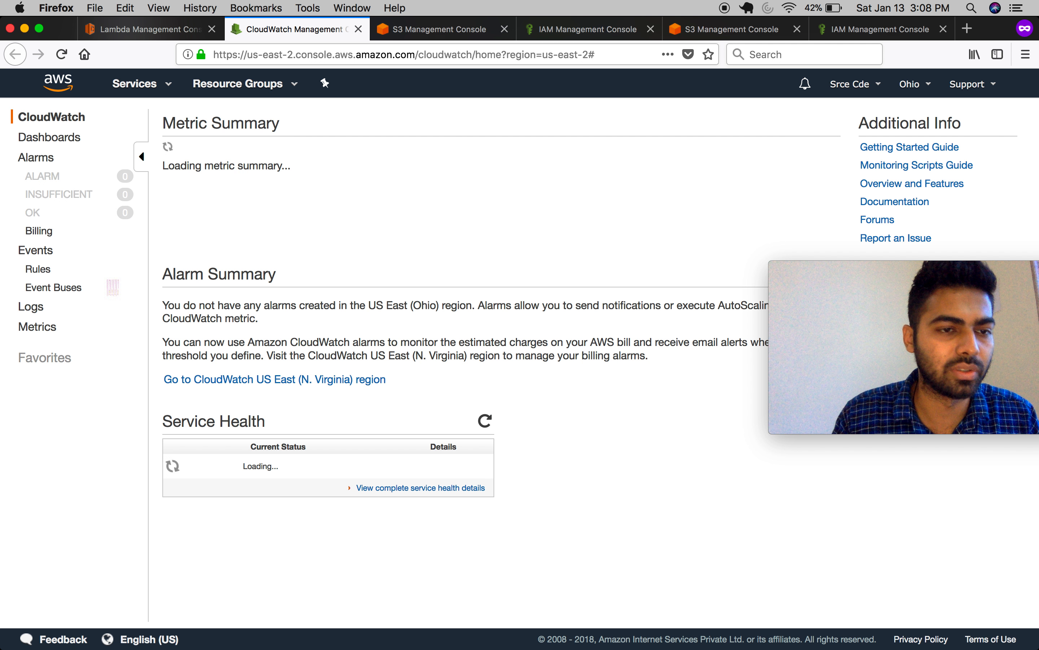
Open the log stream of the /aws/lambda/s3-trigger log group and expand its "I'm being triggered" event
left_click(28, 306)
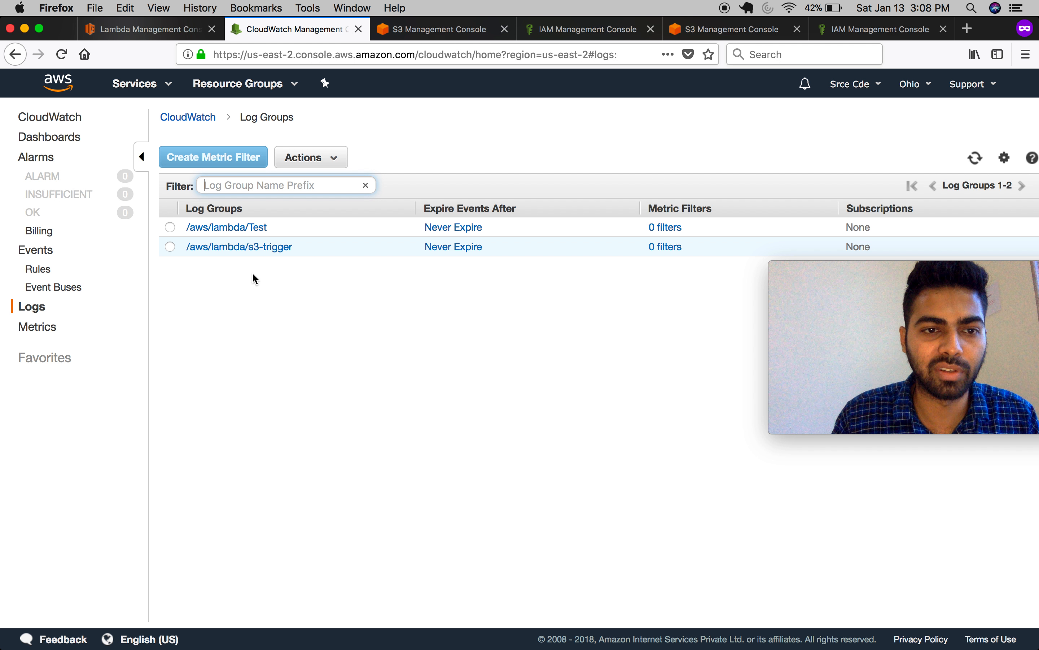
left_click(230, 246)
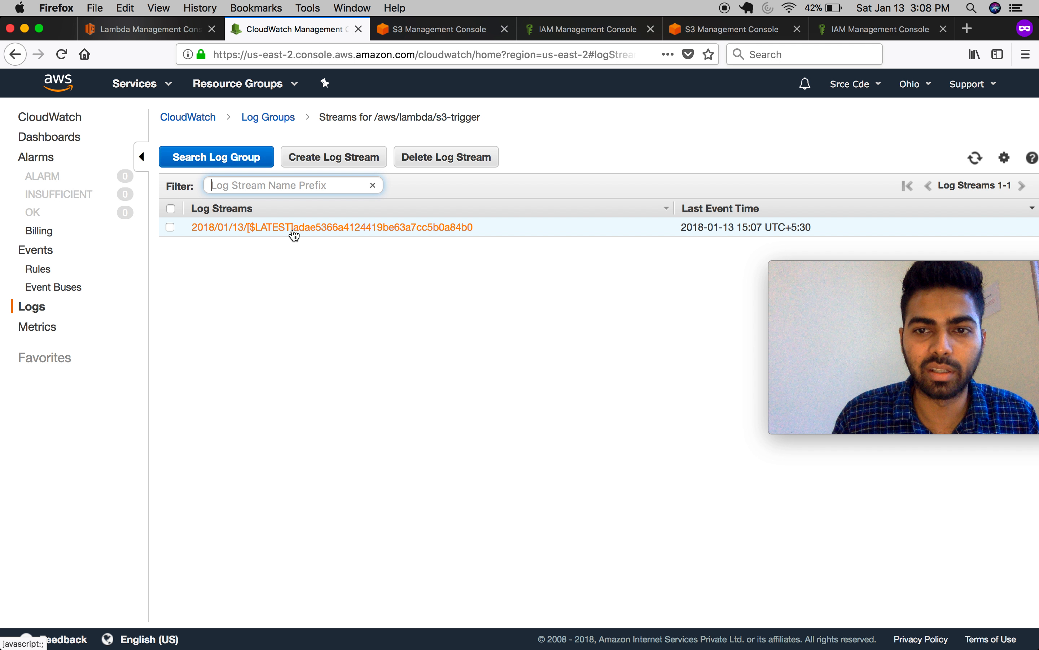
left_click(294, 231)
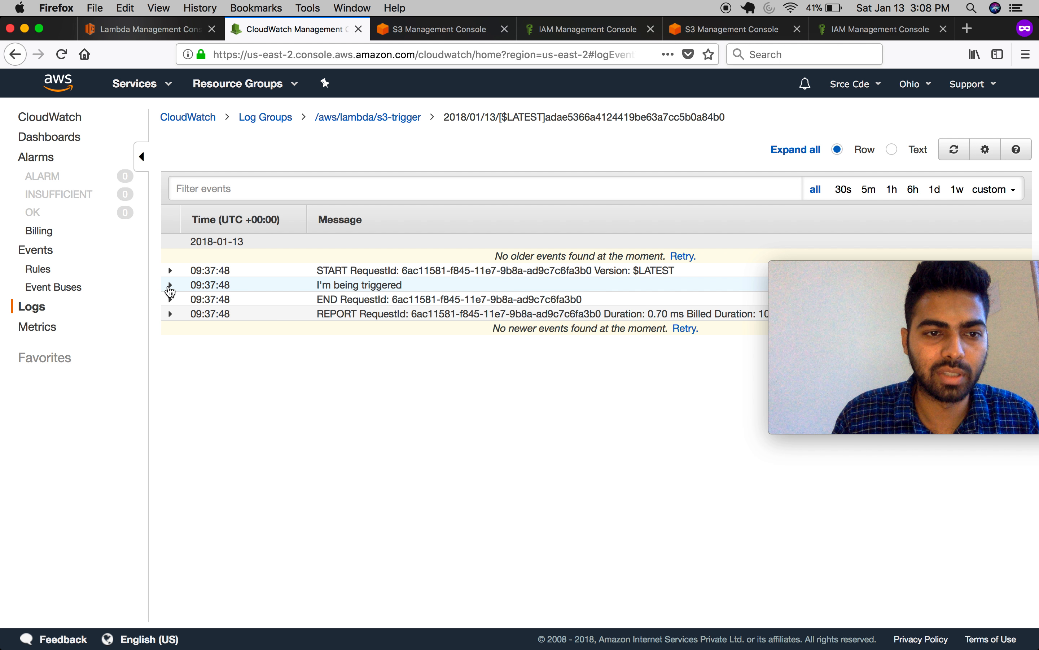
left_click(171, 287)
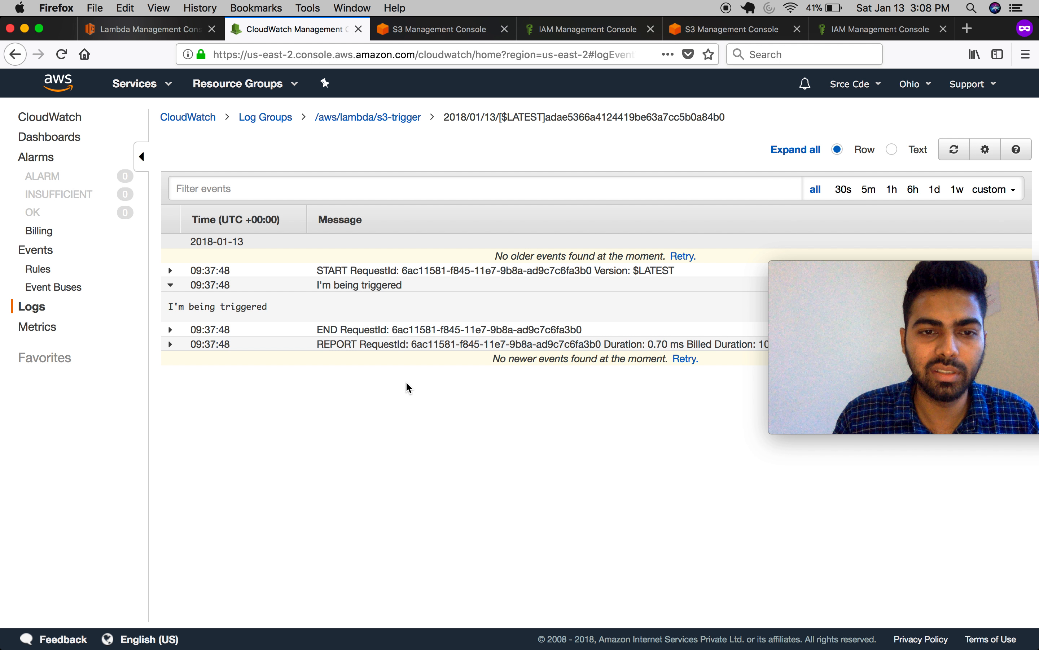